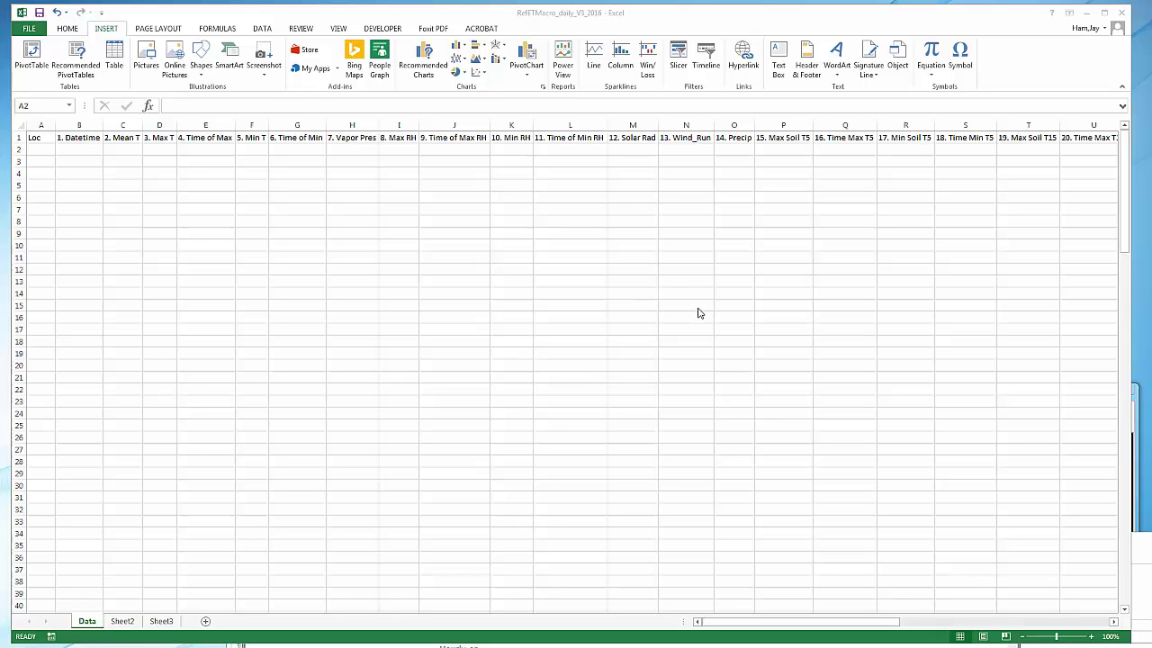
- Focus the RefETMacro_daily_V3_2016 workbook and show the DEVELOPER ribbon tab
{"action": "left_click", "coordinate": [533, 25]}
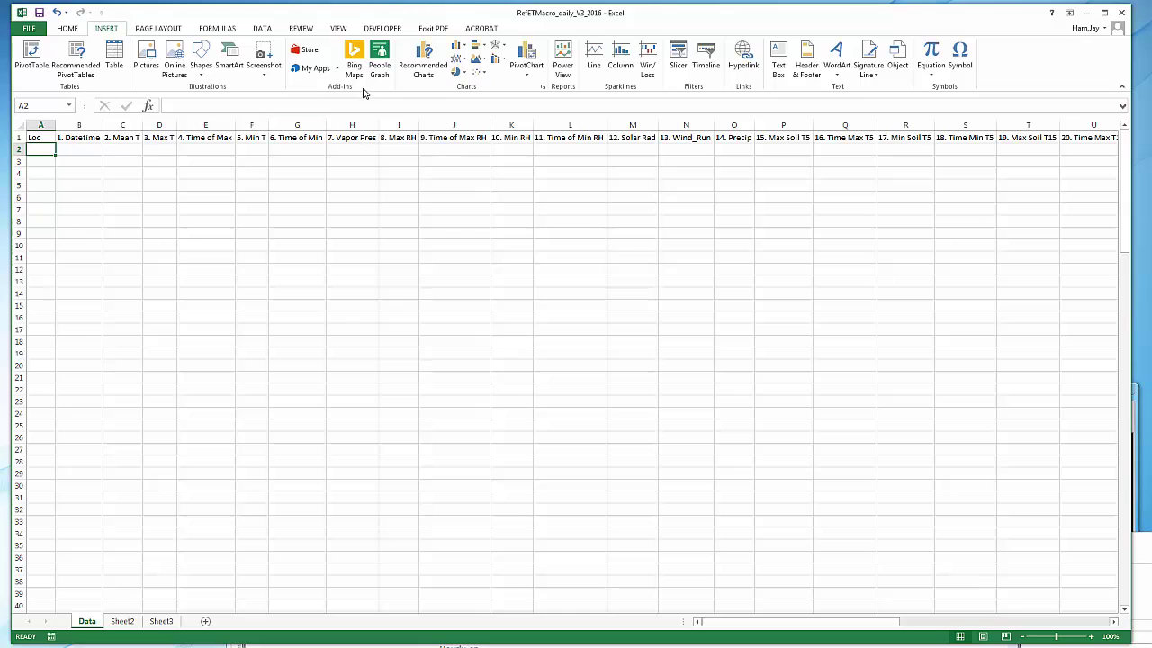
{"action": "left_click", "coordinate": [382, 28]}
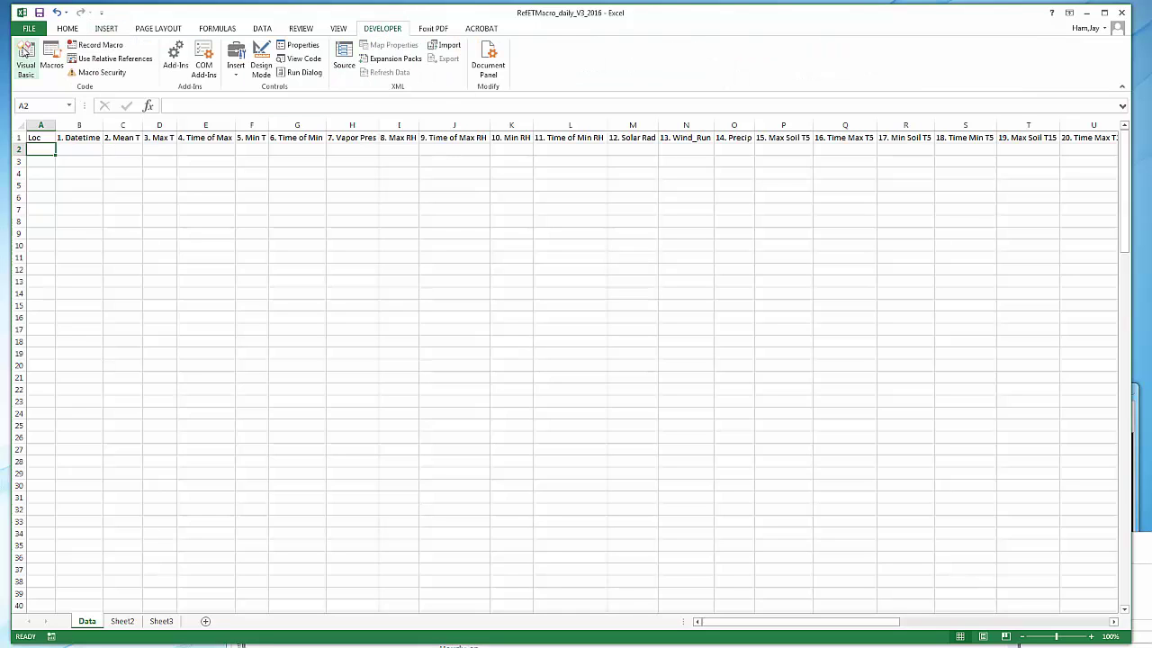
{"action": "left_click", "coordinate": [25, 60]}
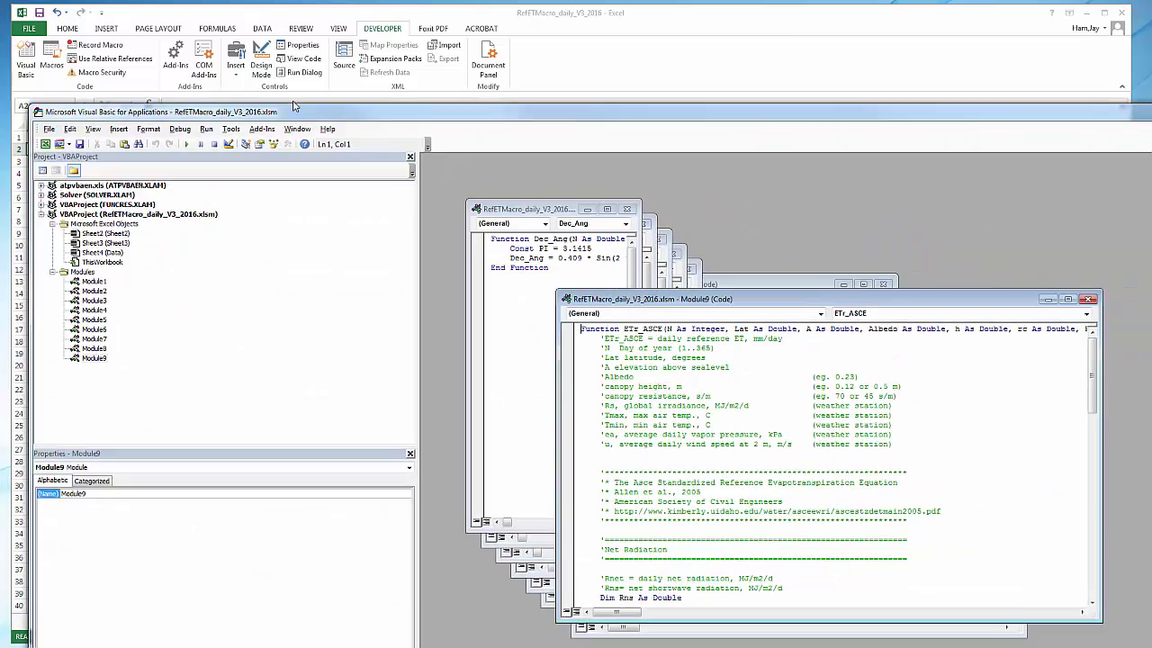
{"action": "left_click_drag", "start_coordinate": [326, 115], "coordinate": [286, 26]}
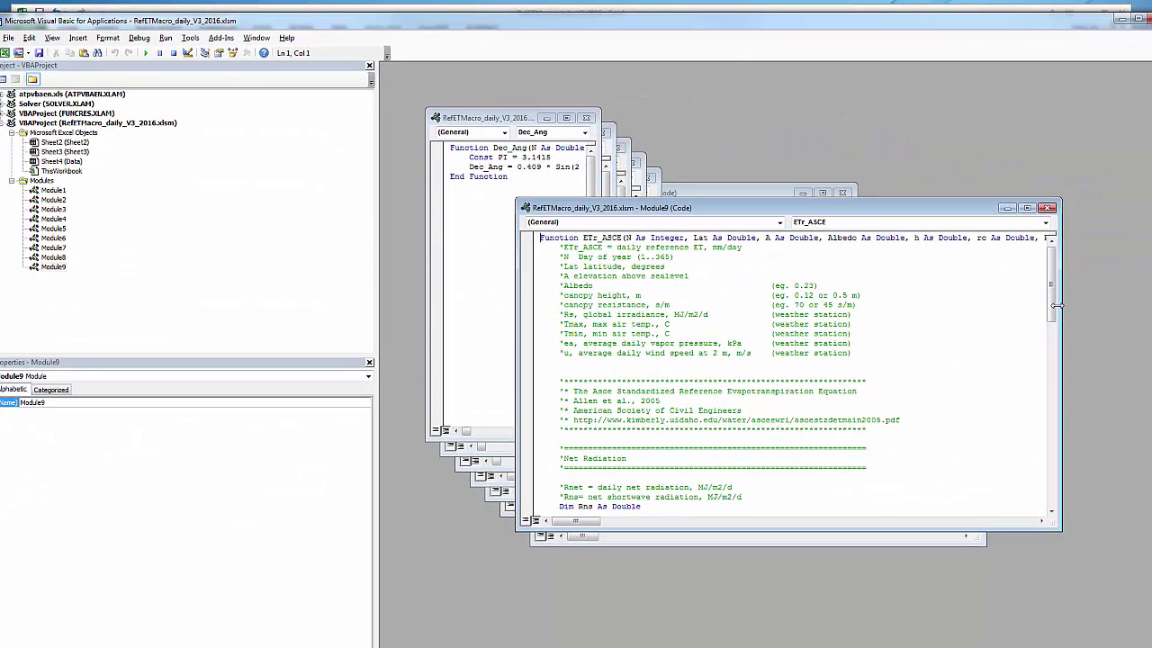
{"action": "left_click_drag", "start_coordinate": [1054, 327], "coordinate": [1058, 434]}
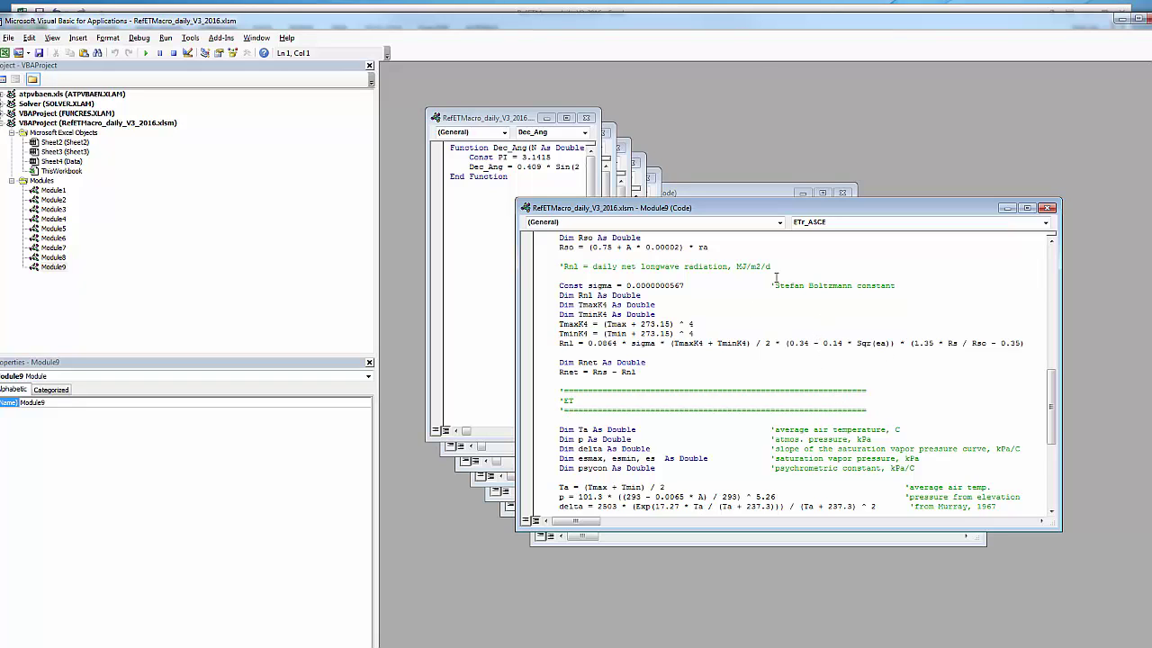
{"action": "double_click", "coordinate": [896, 23]}
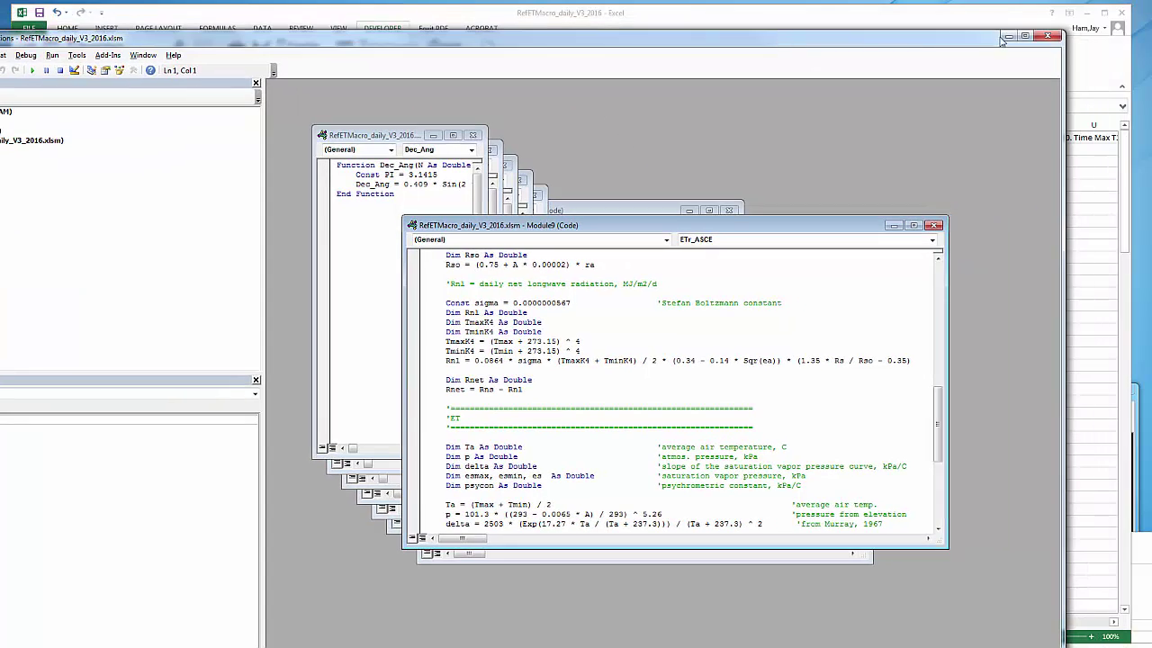
{"action": "left_click", "coordinate": [1049, 36]}
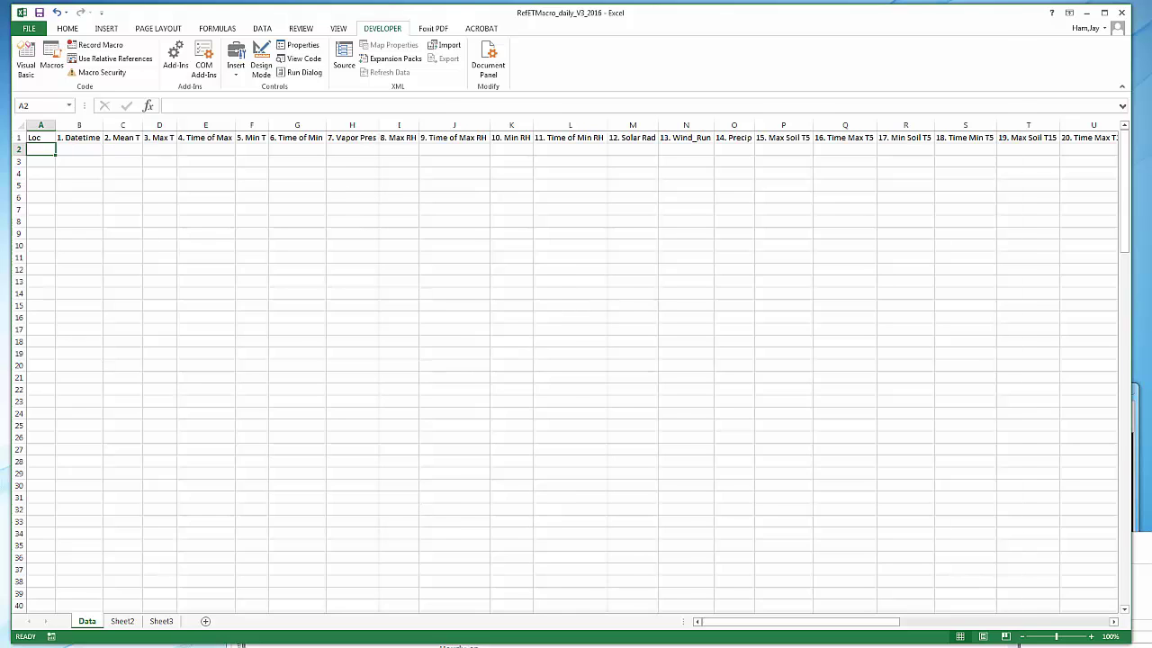
- In CoAgMet's Raw Data Access form, choose GLY04, start day 01, end day 30, Daily interval
{"action": "key", "text": "alt+Tab"}
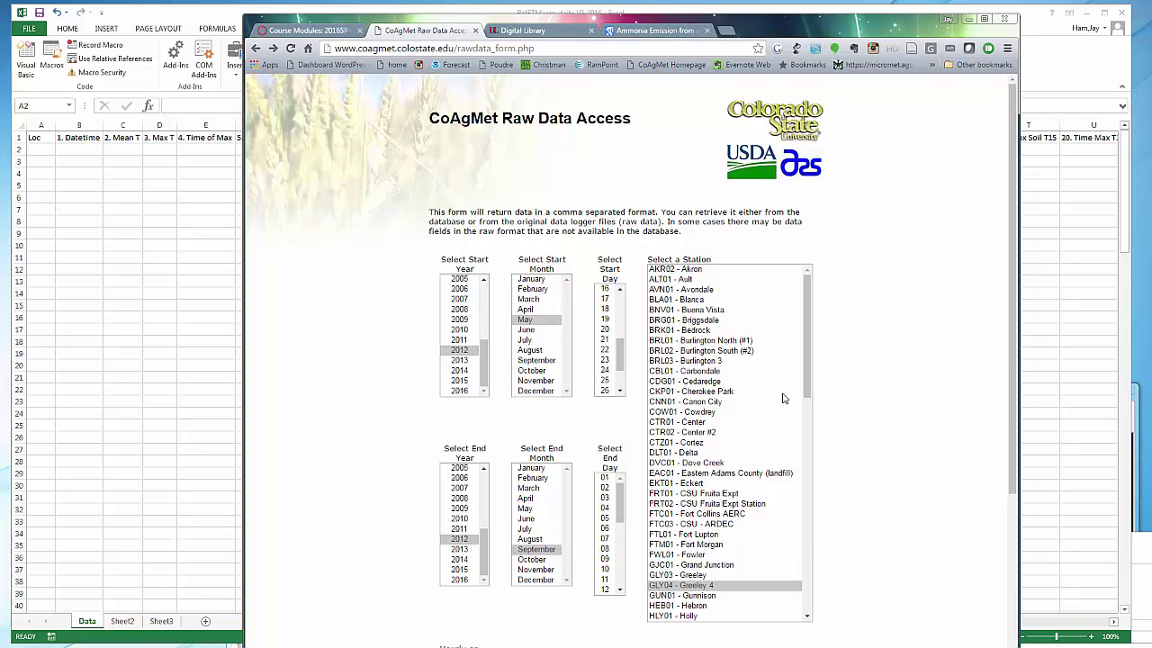
{"action": "left_click_drag", "start_coordinate": [807, 311], "coordinate": [808, 362]}
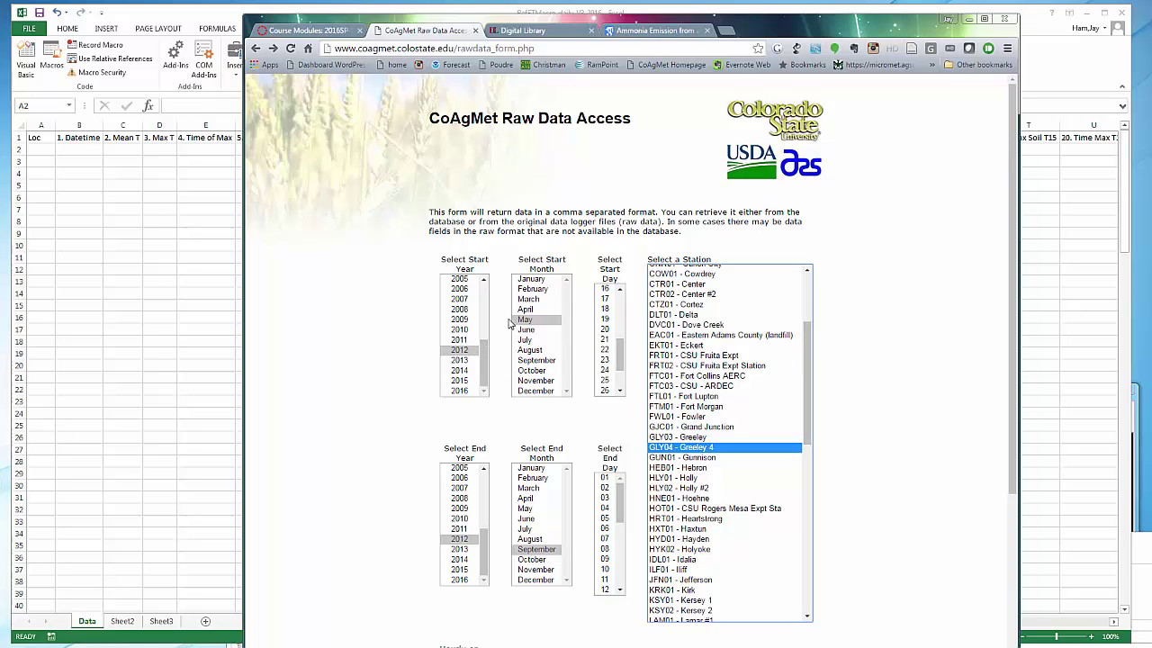
{"action": "left_click_drag", "start_coordinate": [619, 356], "coordinate": [619, 292]}
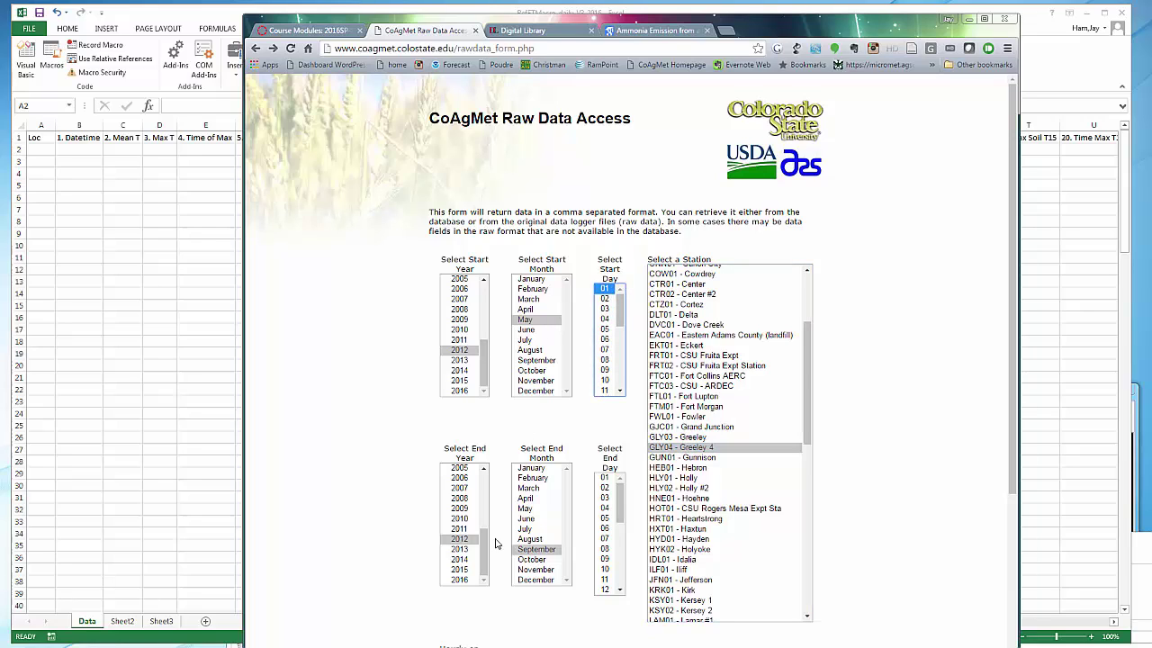
{"action": "scroll", "coordinate": [610, 527], "scroll_direction": "down", "scroll_amount": 6}
{"action": "left_click", "coordinate": [607, 579]}
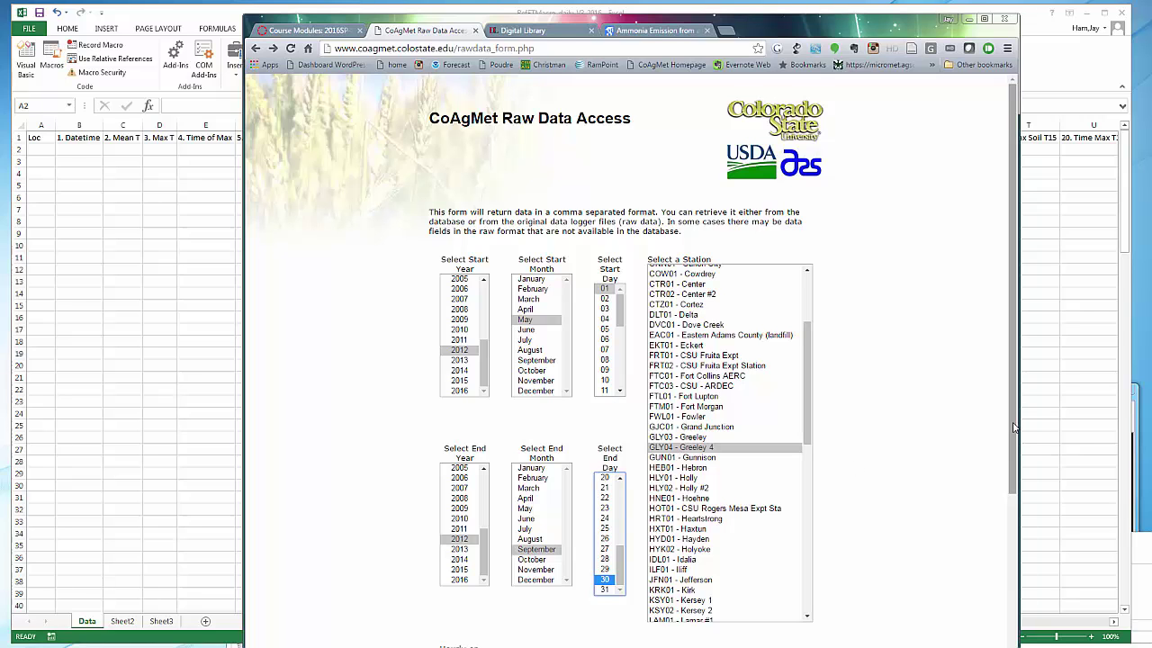
{"action": "left_click_drag", "start_coordinate": [1014, 424], "coordinate": [1044, 585]}
- Submit the request, select all the returned GLY04 daily data, and return to Excel
{"action": "left_click", "coordinate": [464, 513]}
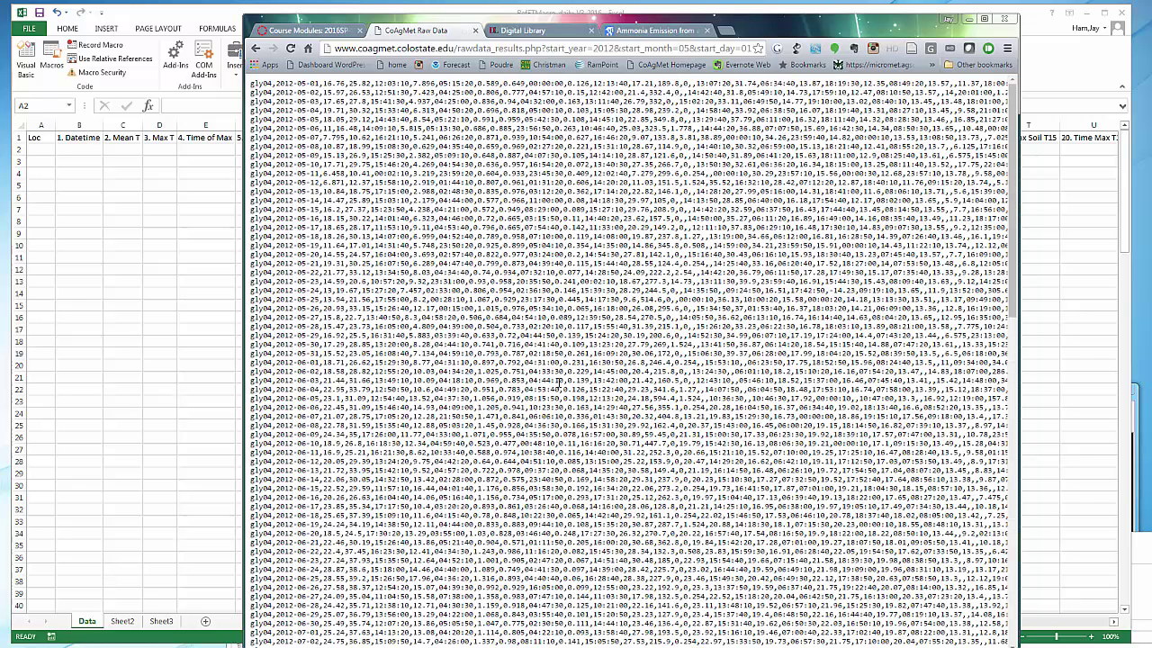
{"action": "key", "text": "ctrl+a"}
{"action": "key", "text": "ctrl+c"}
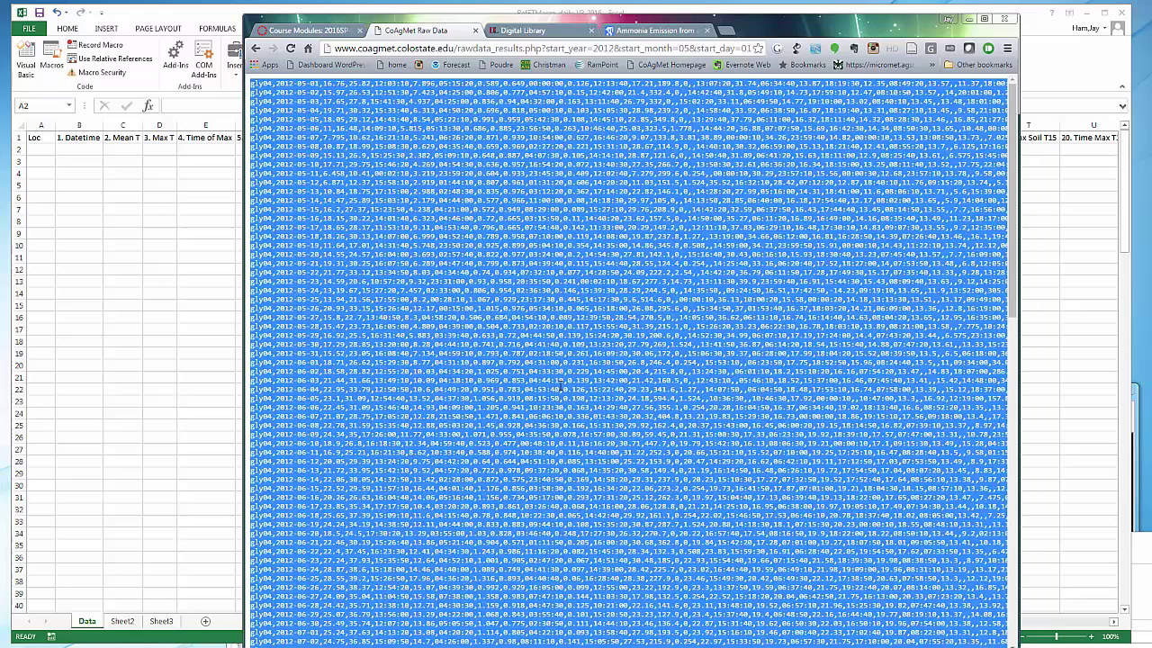
{"action": "key", "text": "alt+Tab"}
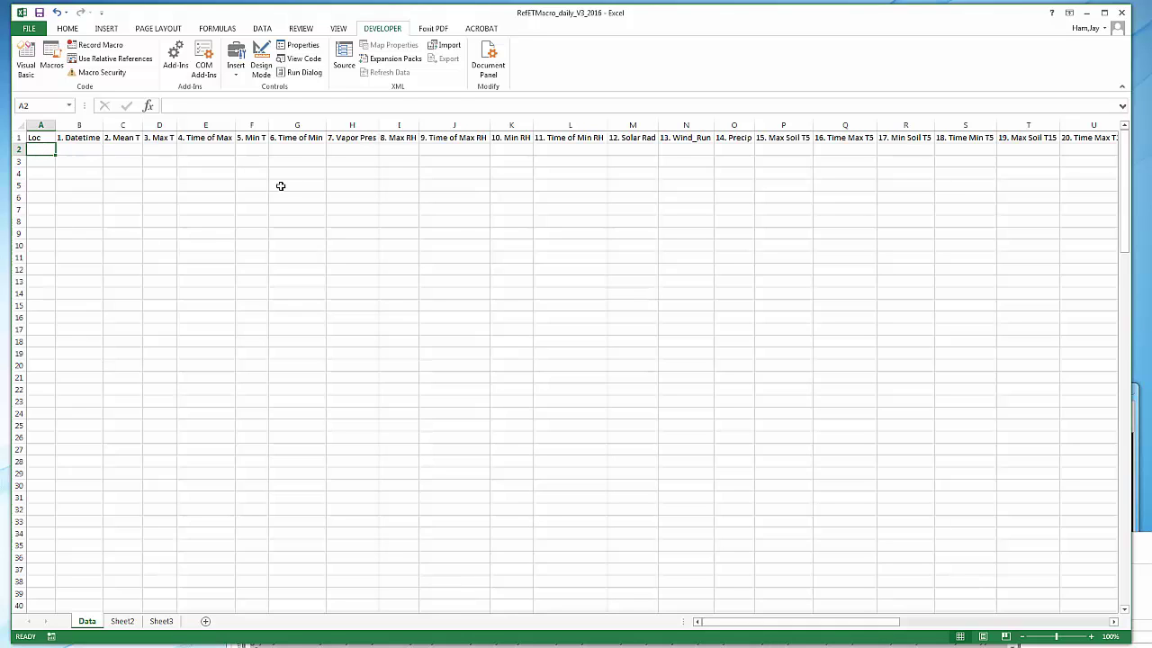
- Paste the records at A2 and split them with Text to Columns, delimited by comma
{"action": "key", "text": "ctrl+v"}
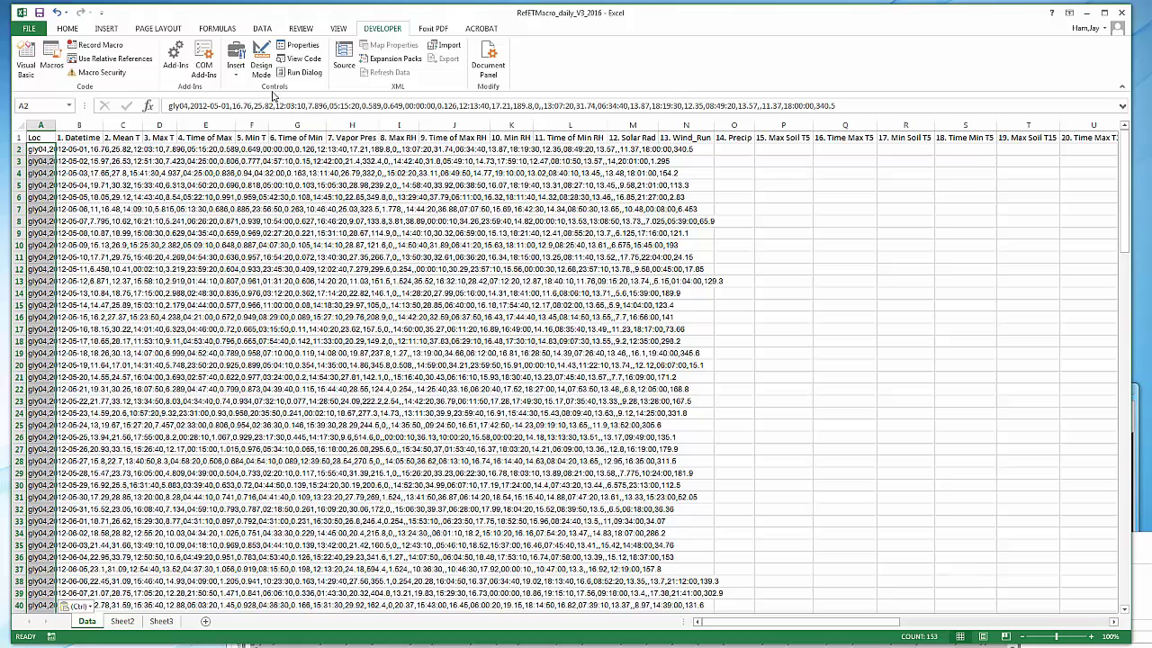
{"action": "left_click", "coordinate": [264, 32]}
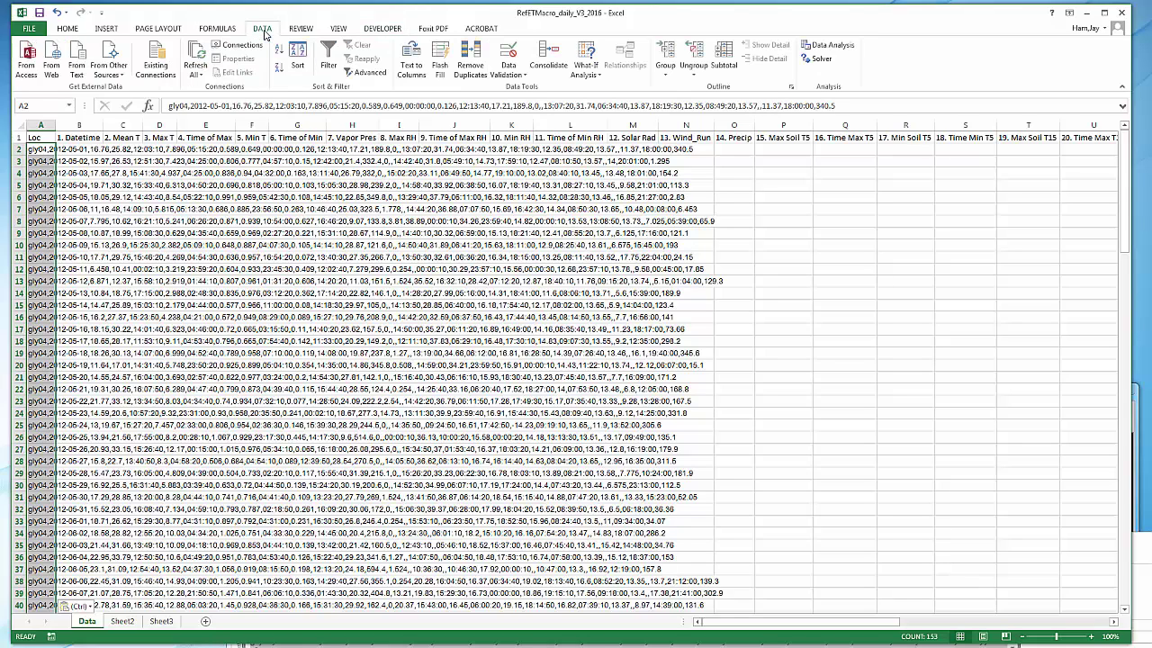
{"action": "left_click", "coordinate": [411, 59]}
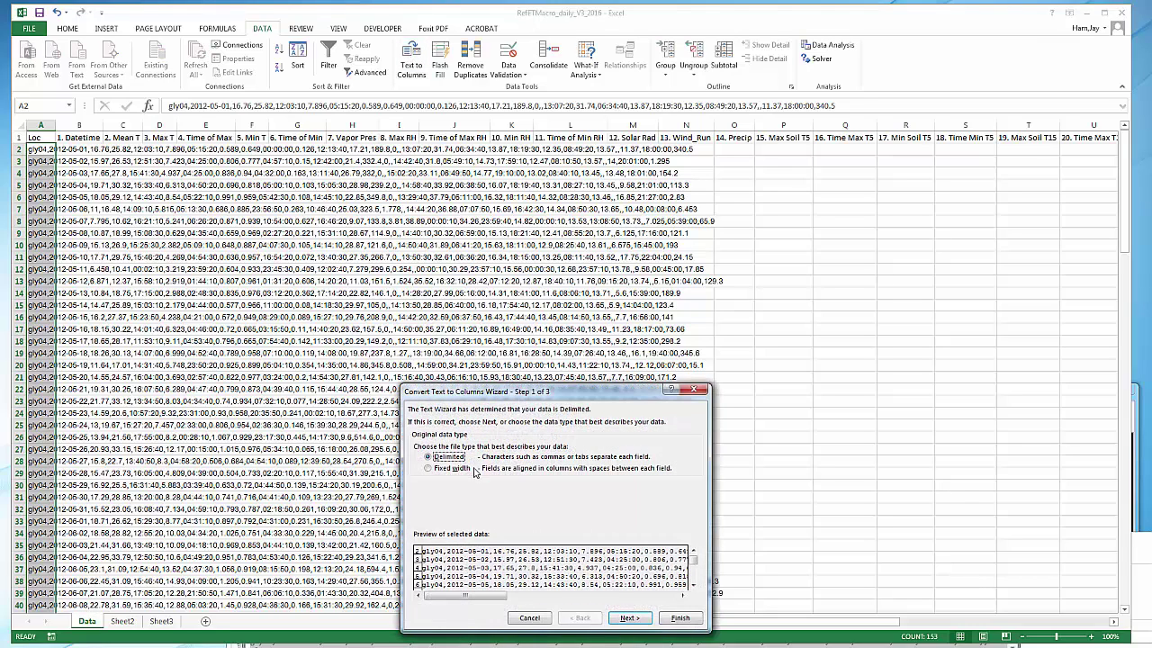
{"action": "left_click", "coordinate": [629, 617]}
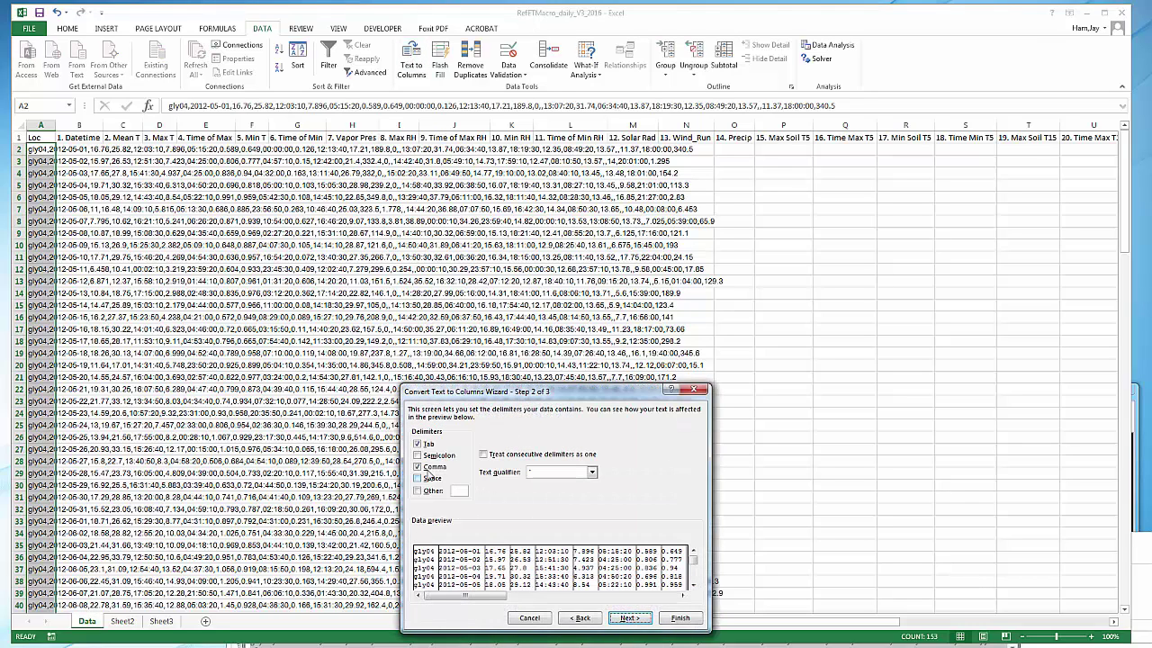
{"action": "left_click", "coordinate": [629, 617]}
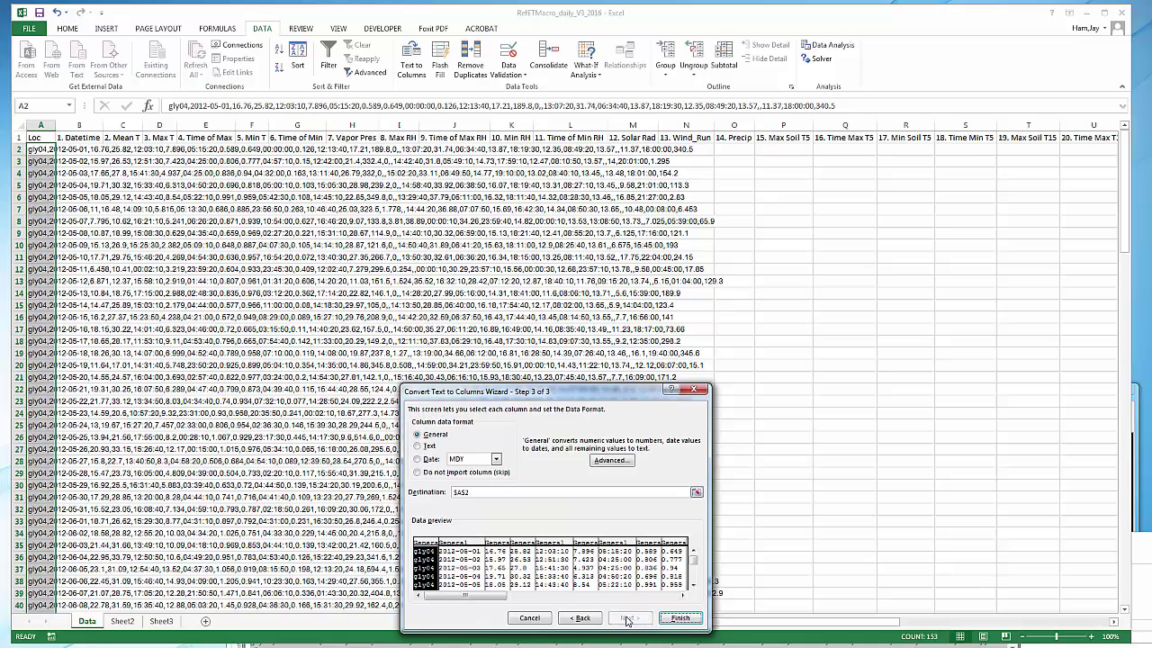
{"action": "left_click", "coordinate": [680, 618]}
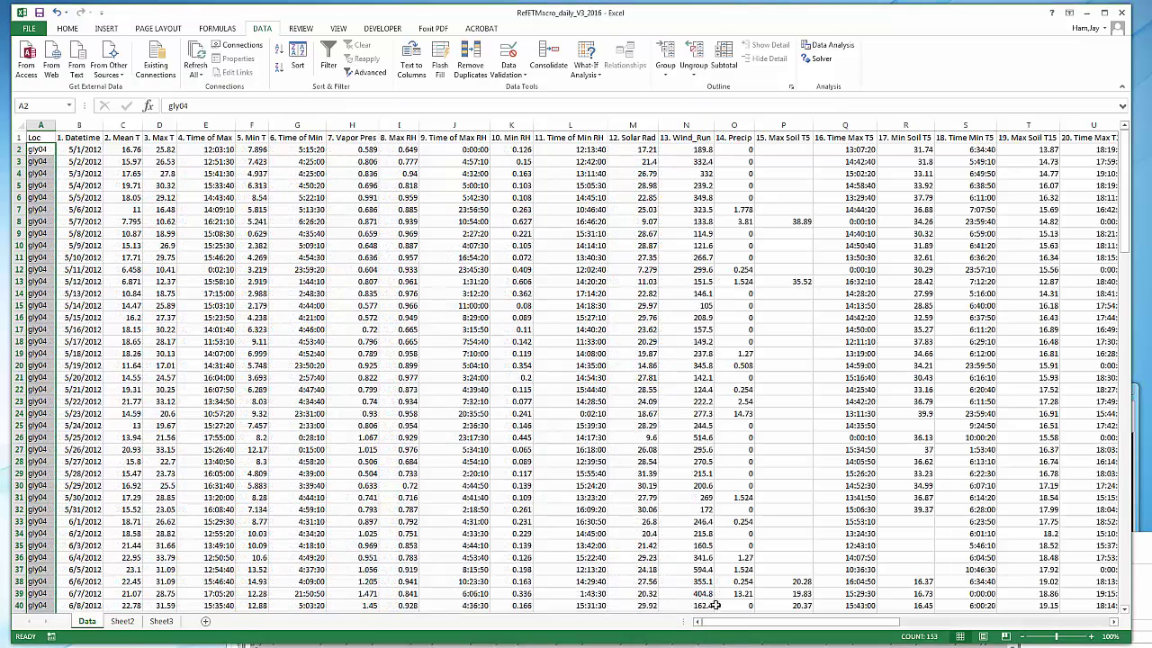
- Scroll right and select the empty DOY, wind and Etr columns AC, AD and AE
{"action": "left_click_drag", "start_coordinate": [720, 623], "coordinate": [940, 612]}
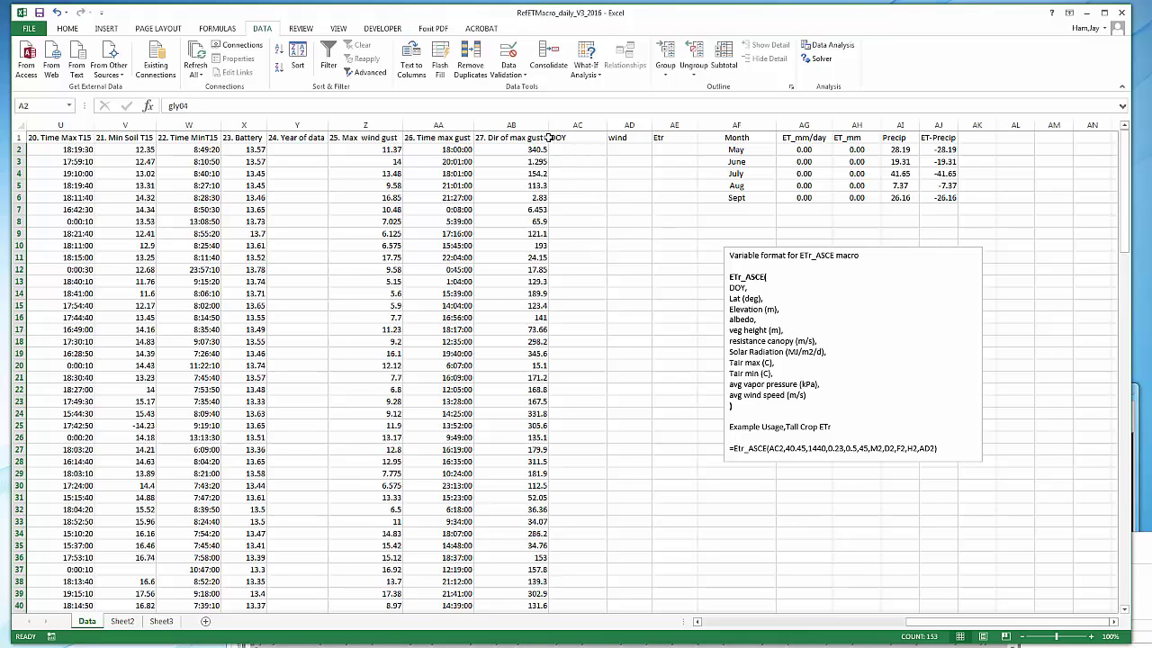
{"action": "left_click", "coordinate": [599, 126]}
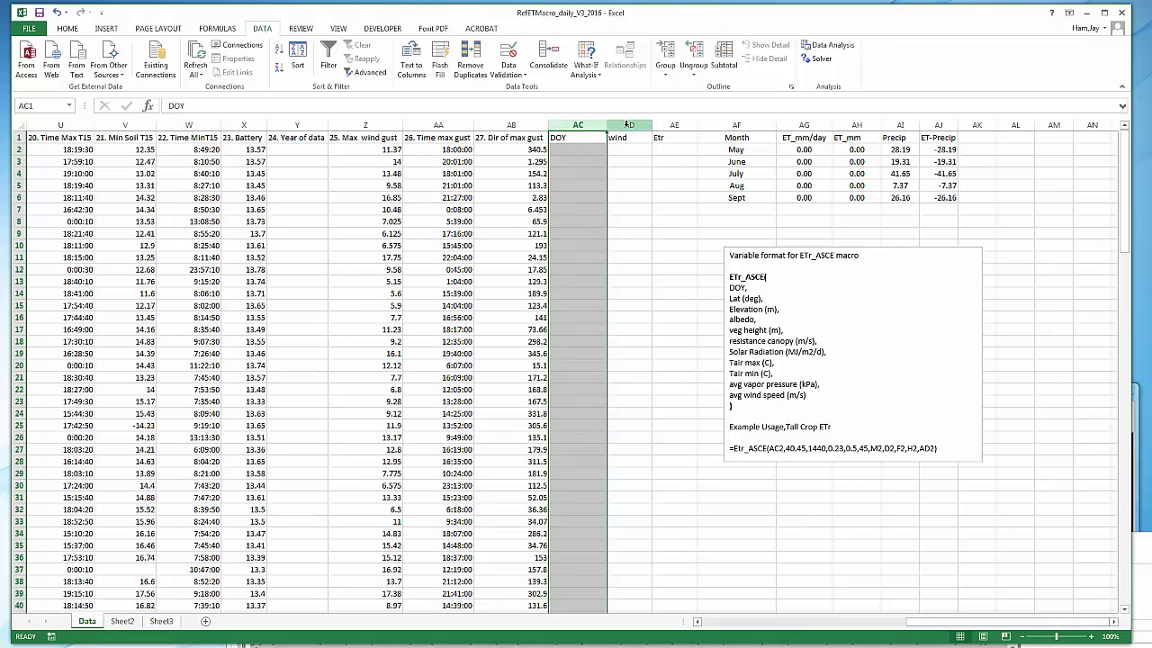
{"action": "left_click", "coordinate": [629, 125]}
{"action": "left_click", "coordinate": [674, 125]}
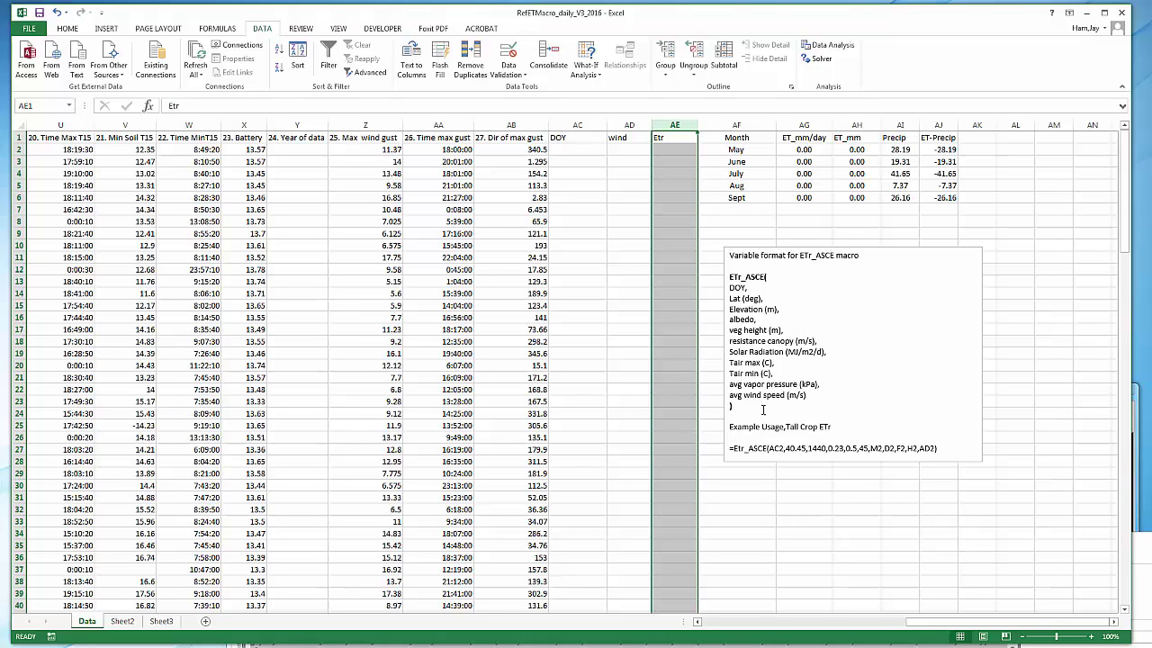
{"action": "left_click_drag", "start_coordinate": [960, 627], "coordinate": [1075, 630]}
- Enter =B2-(DATE(YEAR(B2),1,1)-1) in AC2 and fill it down the DOY column
{"action": "left_click", "coordinate": [578, 151]}
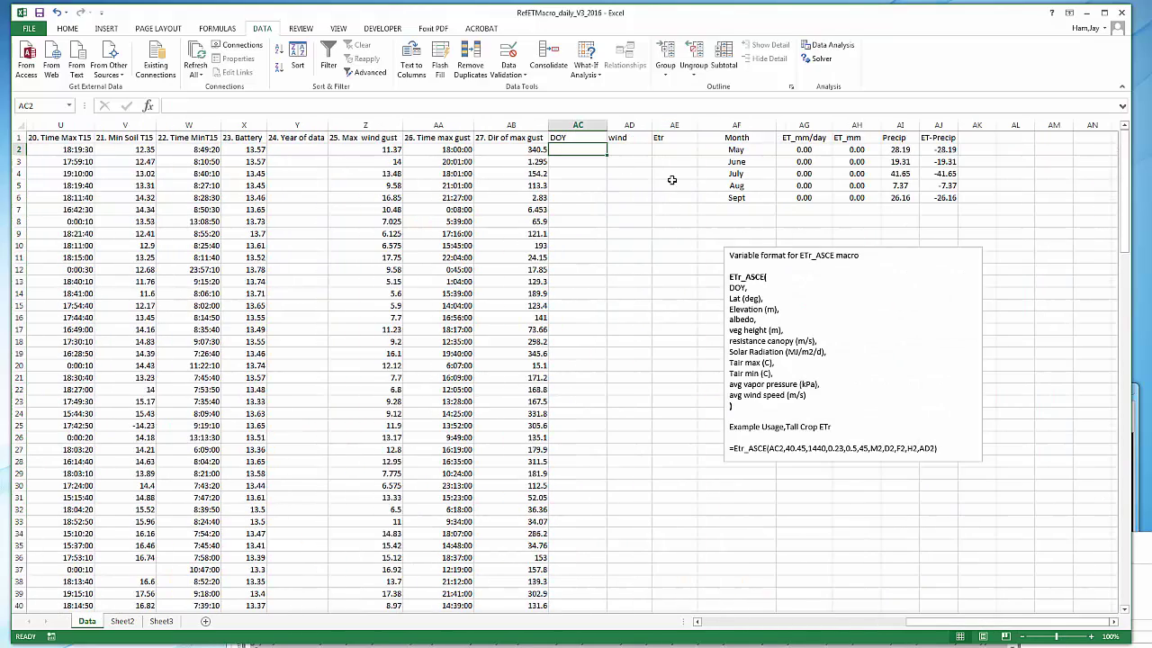
{"action": "type", "text": "=B2"}
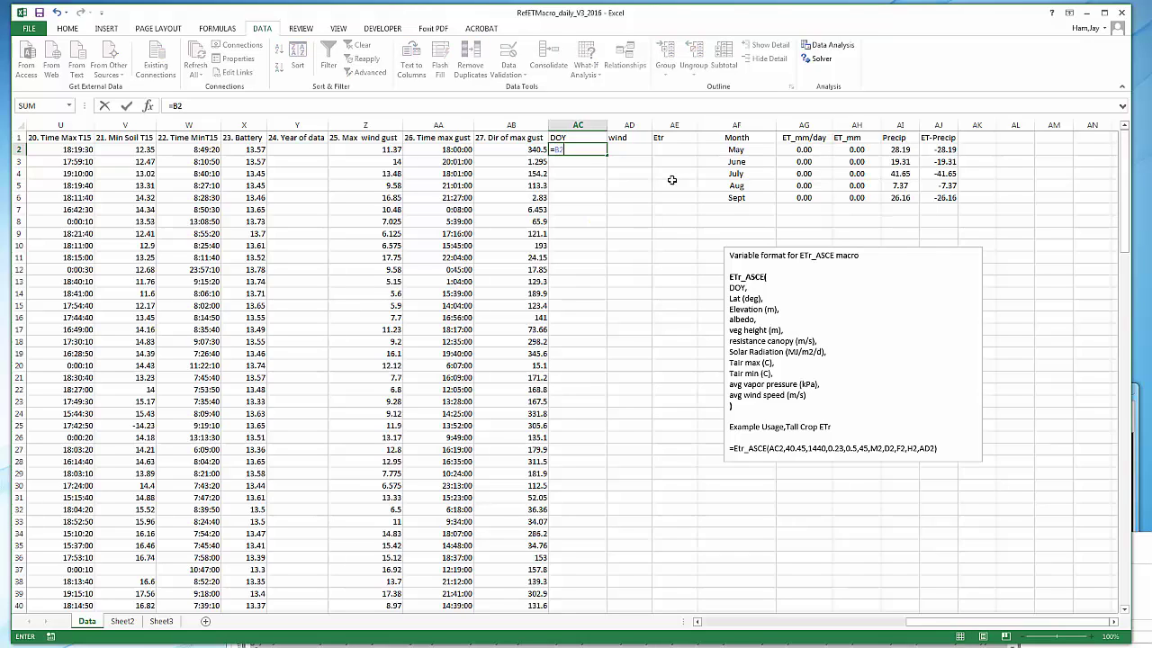
{"action": "type", "text": "-(DATE(Year(B2),1,1)-1"}
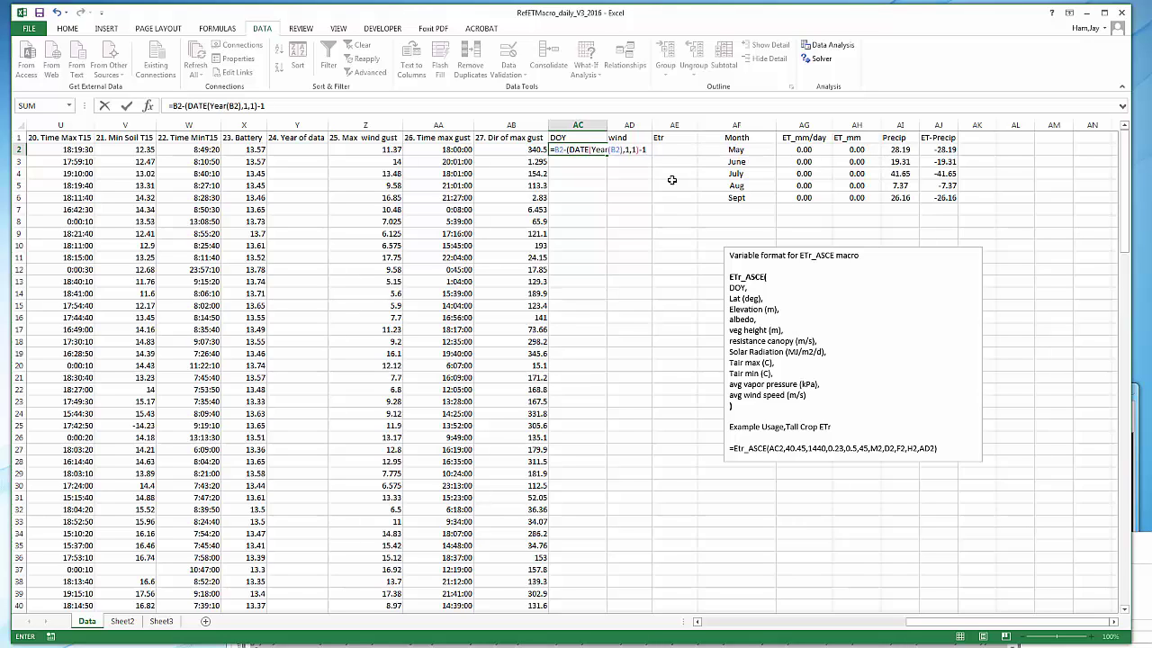
{"action": "key", "text": "Return"}
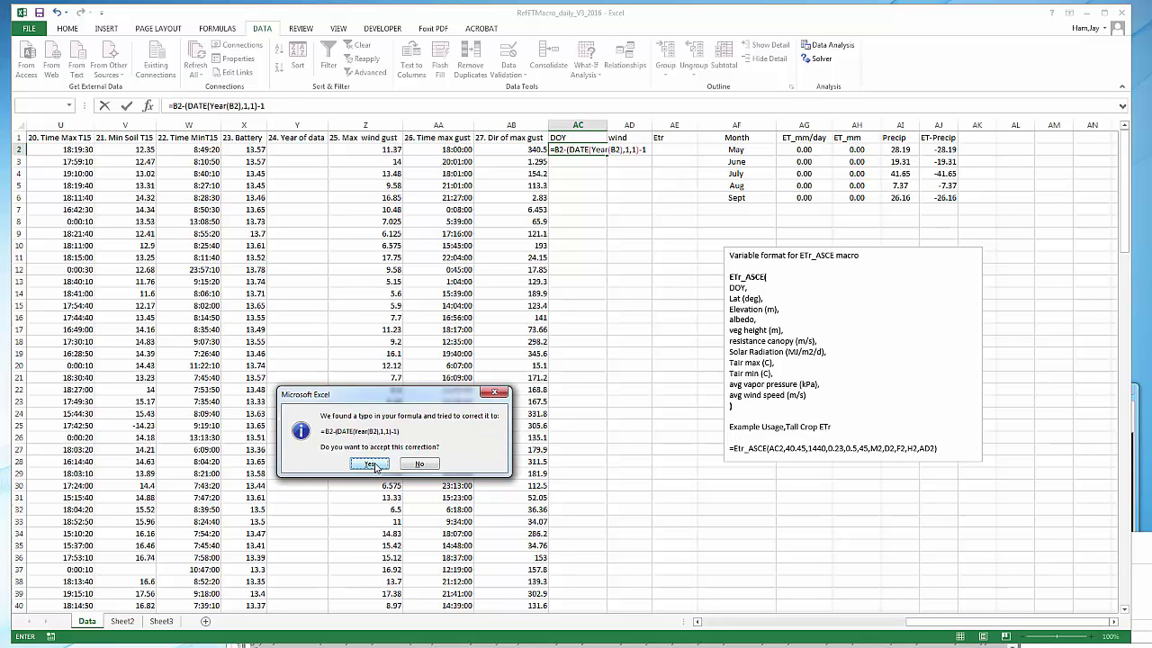
{"action": "left_click", "coordinate": [371, 463]}
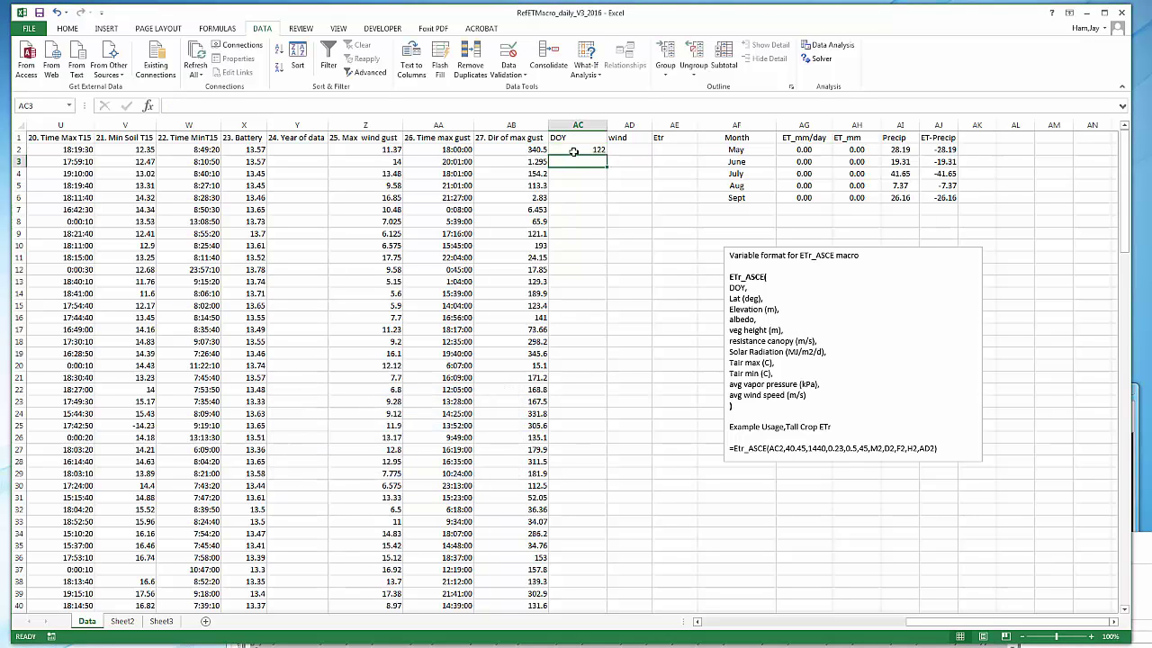
{"action": "left_click", "coordinate": [594, 148]}
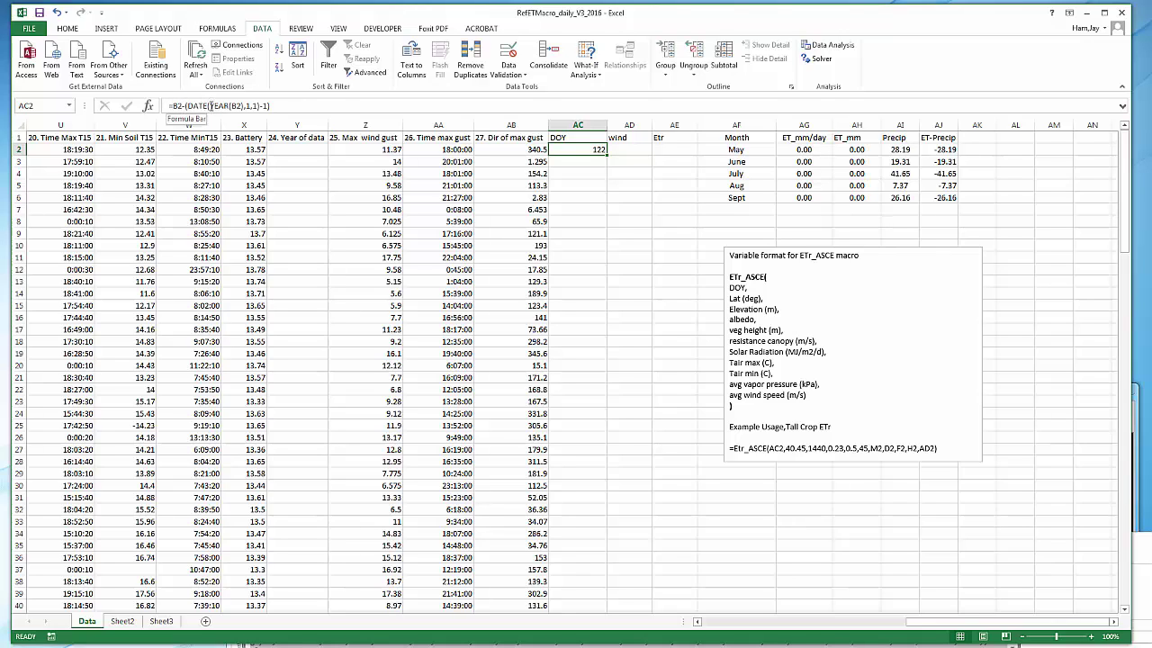
{"action": "left_click", "coordinate": [581, 172]}
{"action": "left_click", "coordinate": [584, 150]}
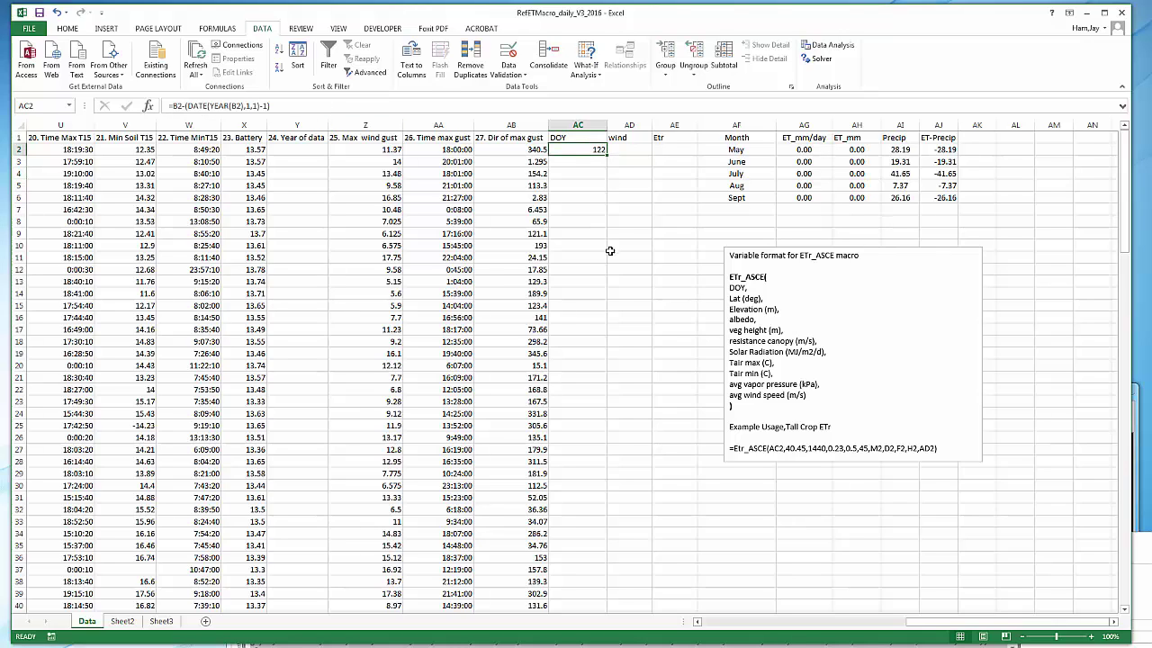
{"action": "double_click", "coordinate": [605, 153]}
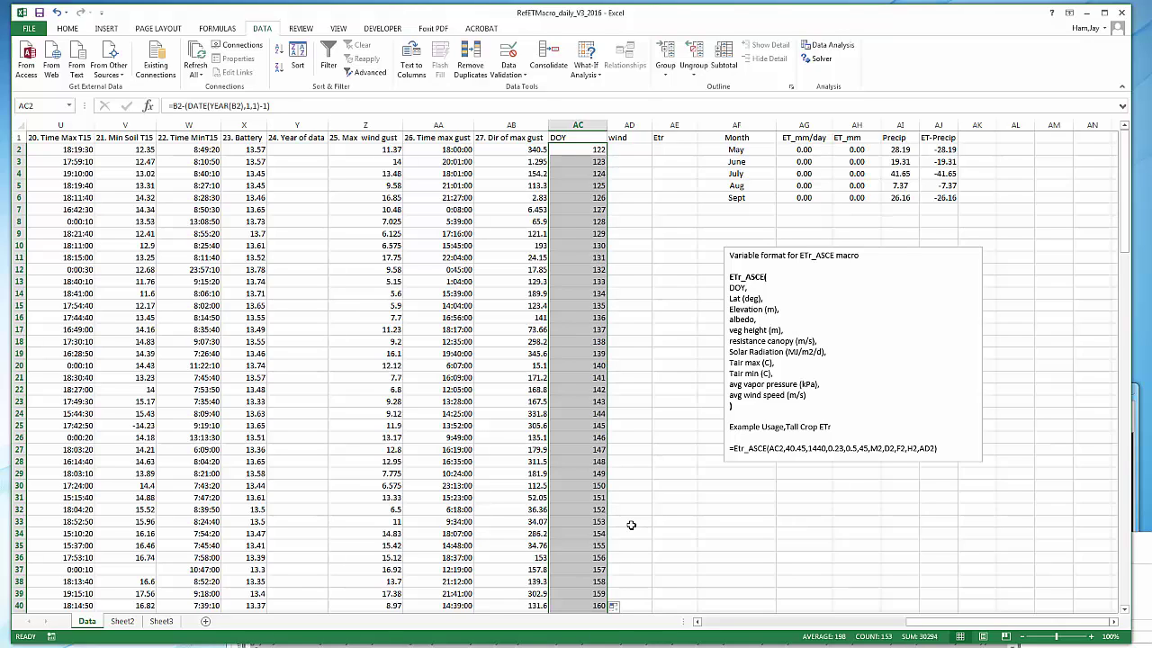
{"action": "left_click", "coordinate": [582, 151]}
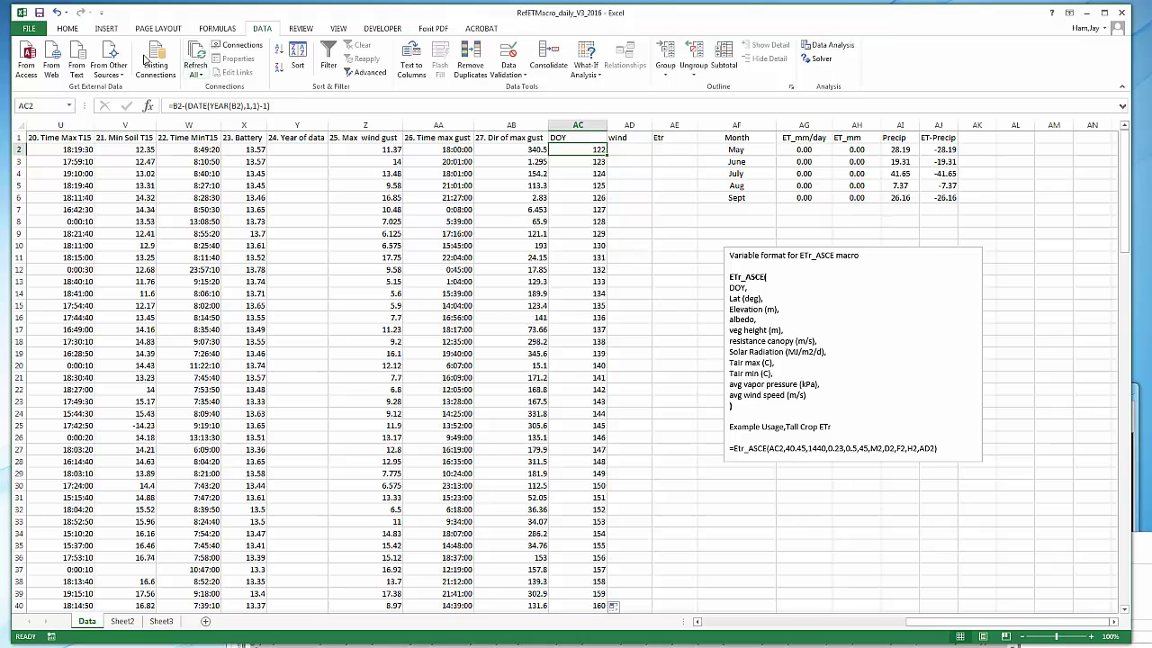
- Set AC2's number format to General so it shows 122 instead of a date
{"action": "left_click", "coordinate": [70, 30]}
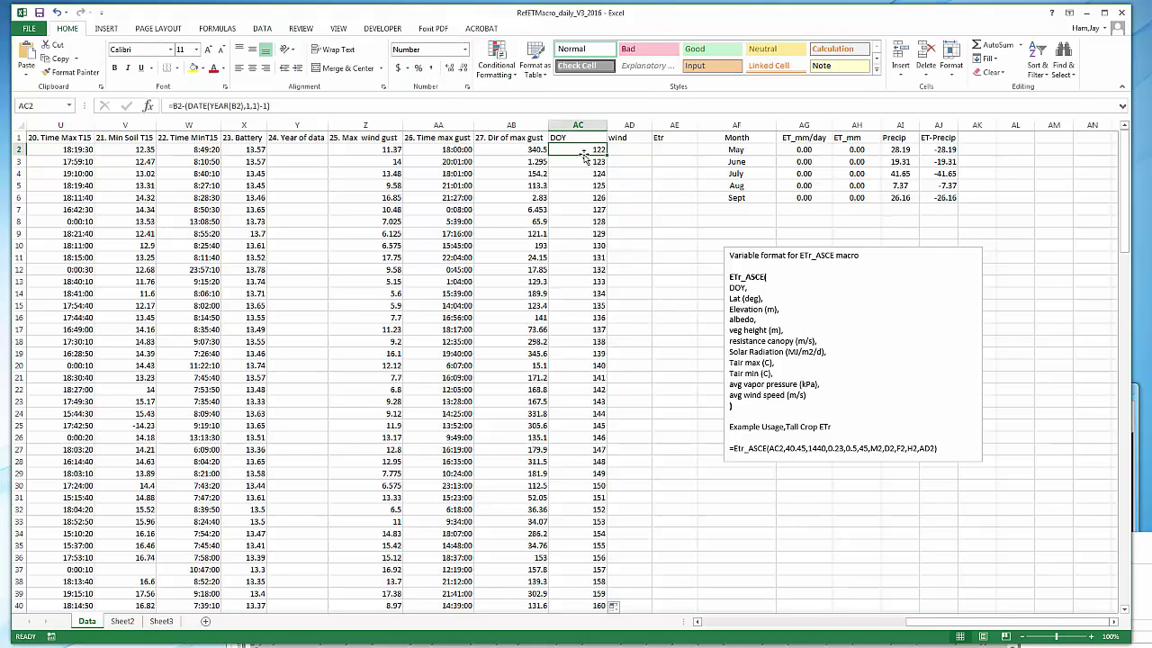
{"action": "left_click", "coordinate": [465, 49]}
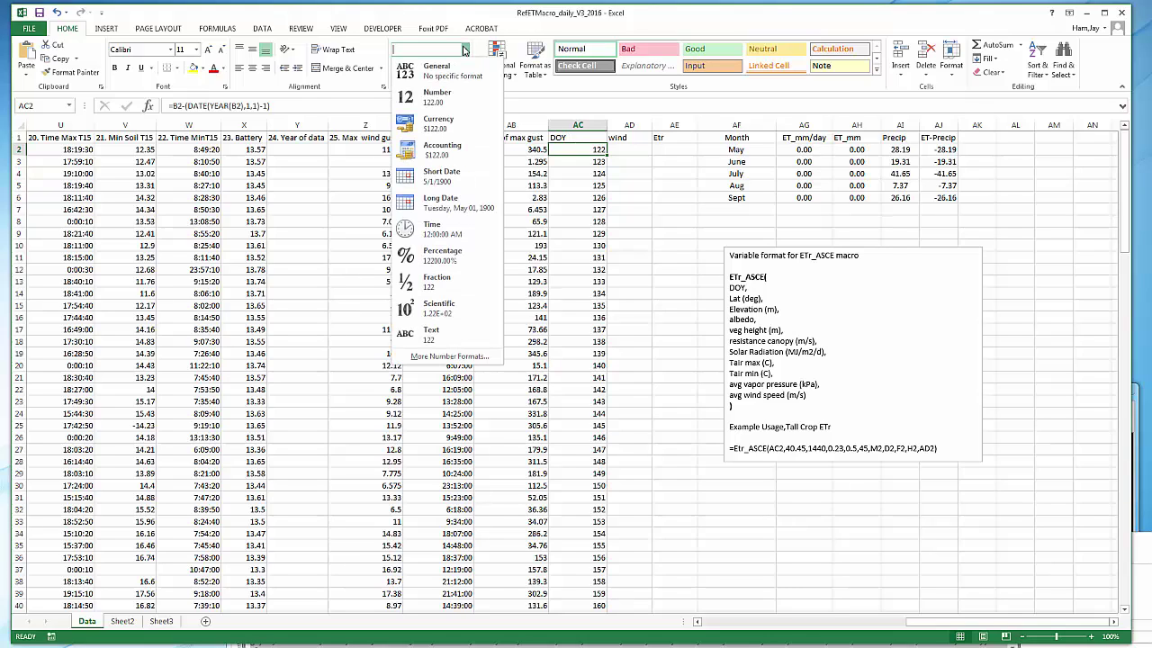
{"action": "left_click", "coordinate": [440, 199]}
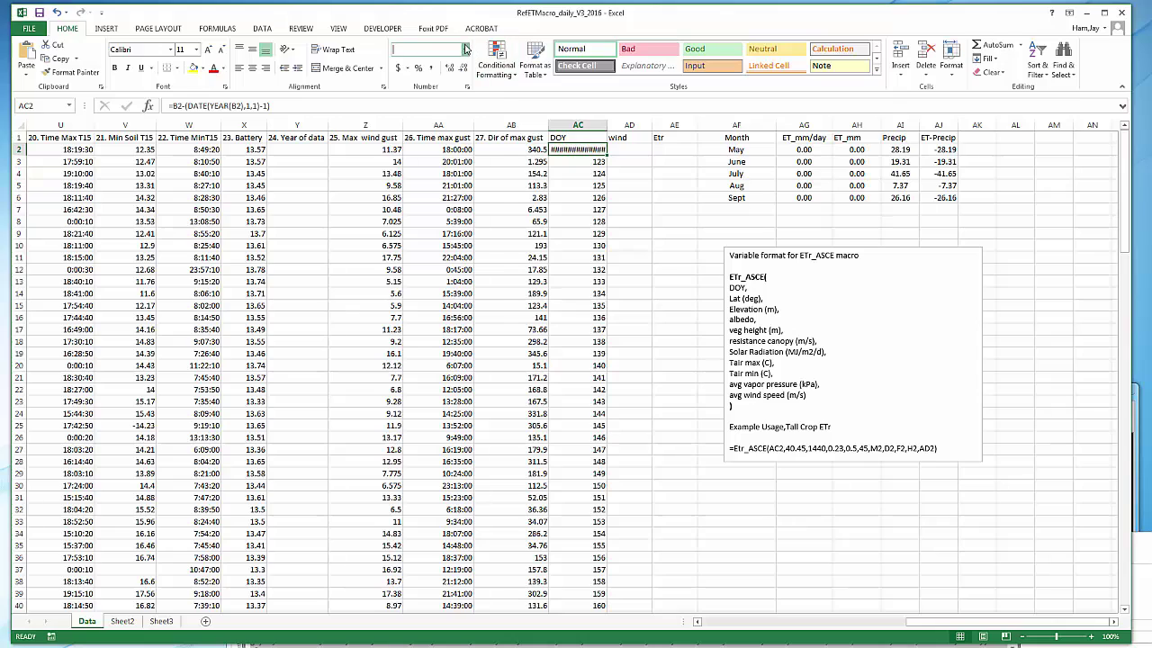
{"action": "left_click", "coordinate": [465, 50]}
{"action": "left_click", "coordinate": [459, 72]}
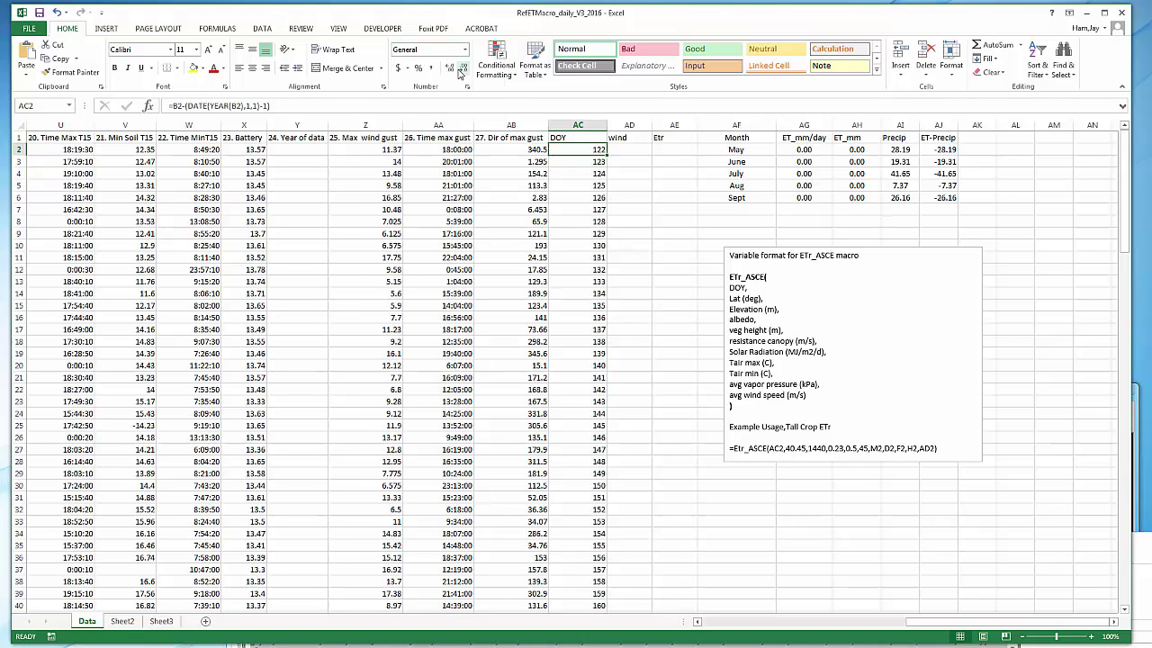
{"action": "left_click", "coordinate": [640, 249]}
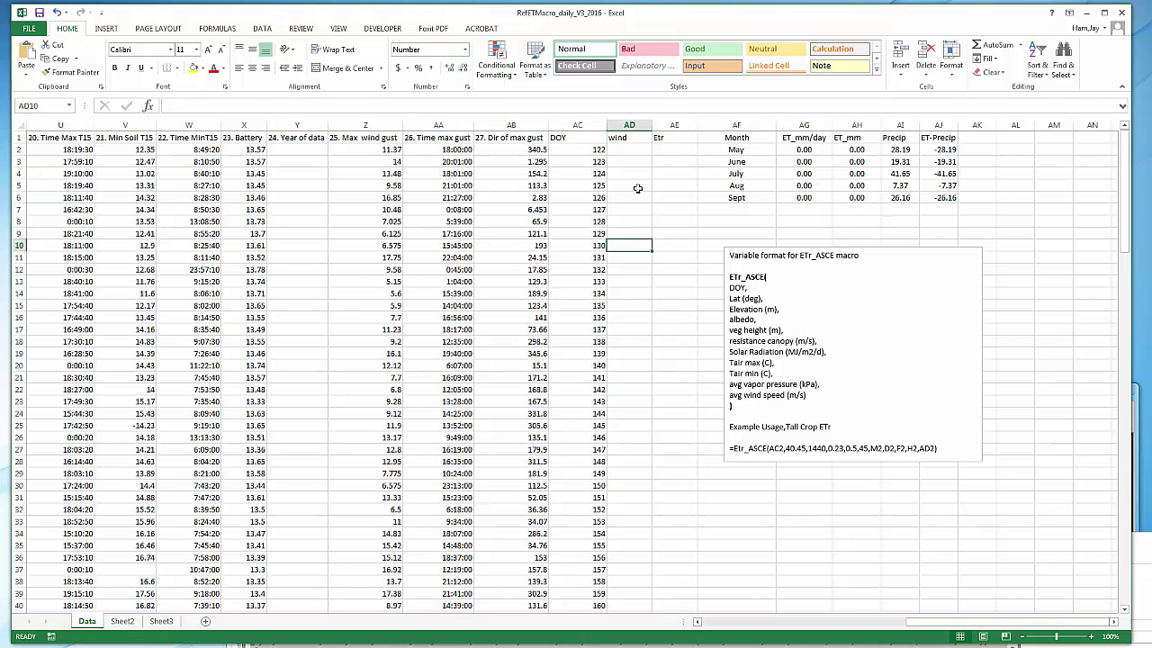
- Check Wind_Run in column N, then fill AD with =N2*1000/(24*3600) for m/s
{"action": "left_click", "coordinate": [633, 159]}
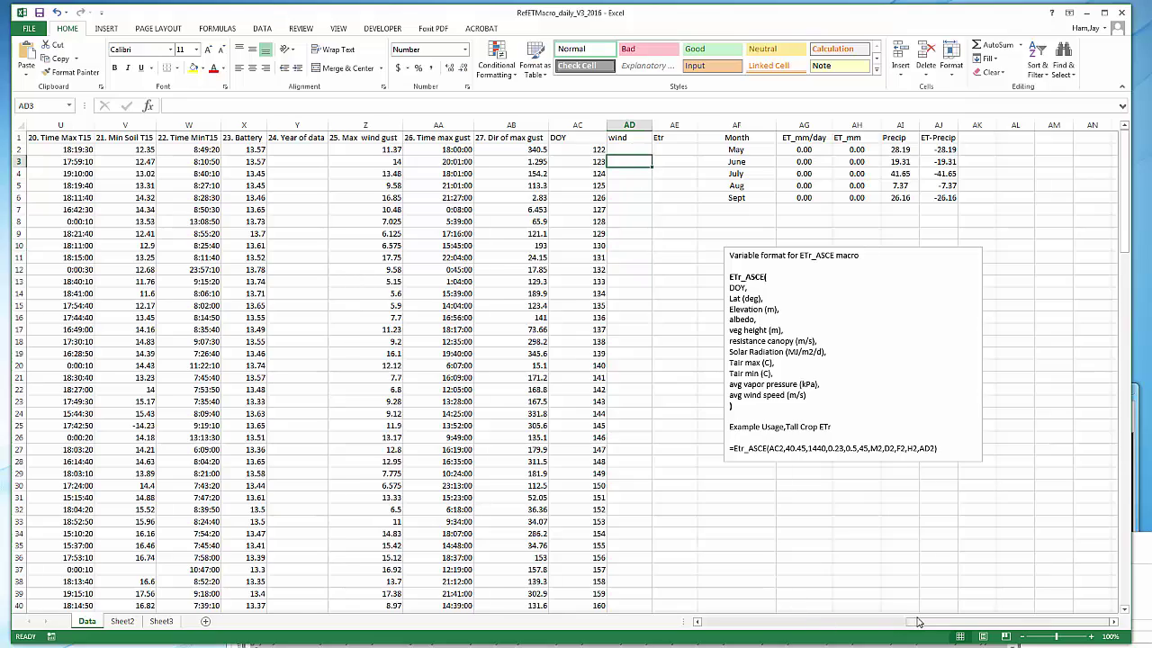
{"action": "left_click_drag", "start_coordinate": [897, 626], "coordinate": [808, 621]}
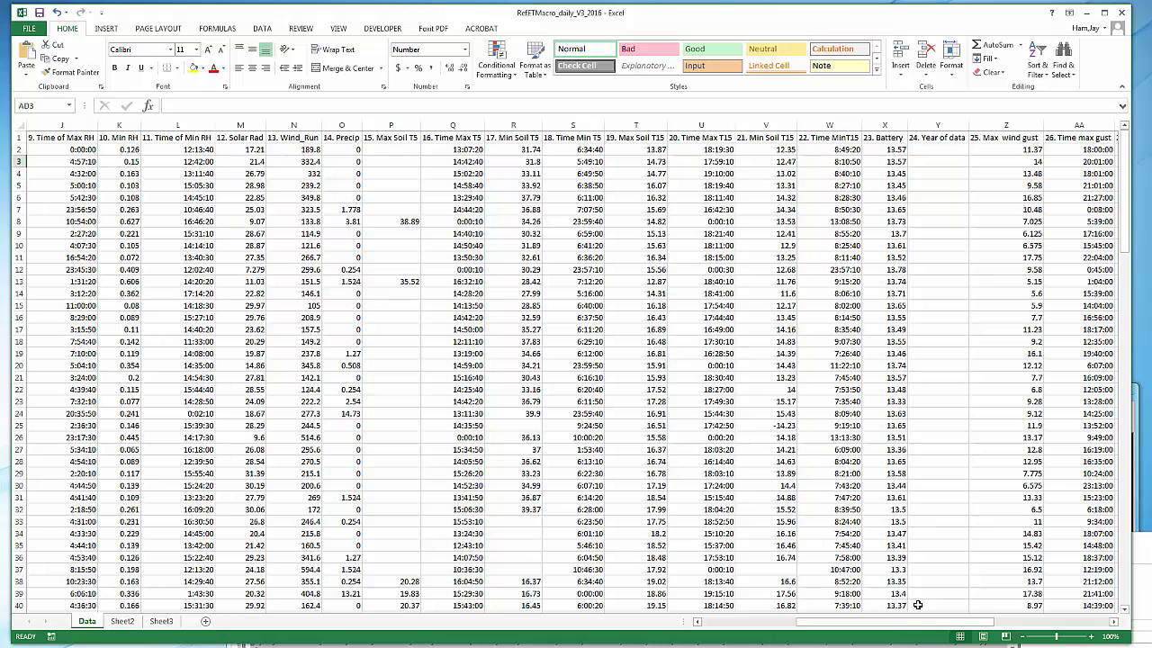
{"action": "left_click", "coordinate": [307, 125]}
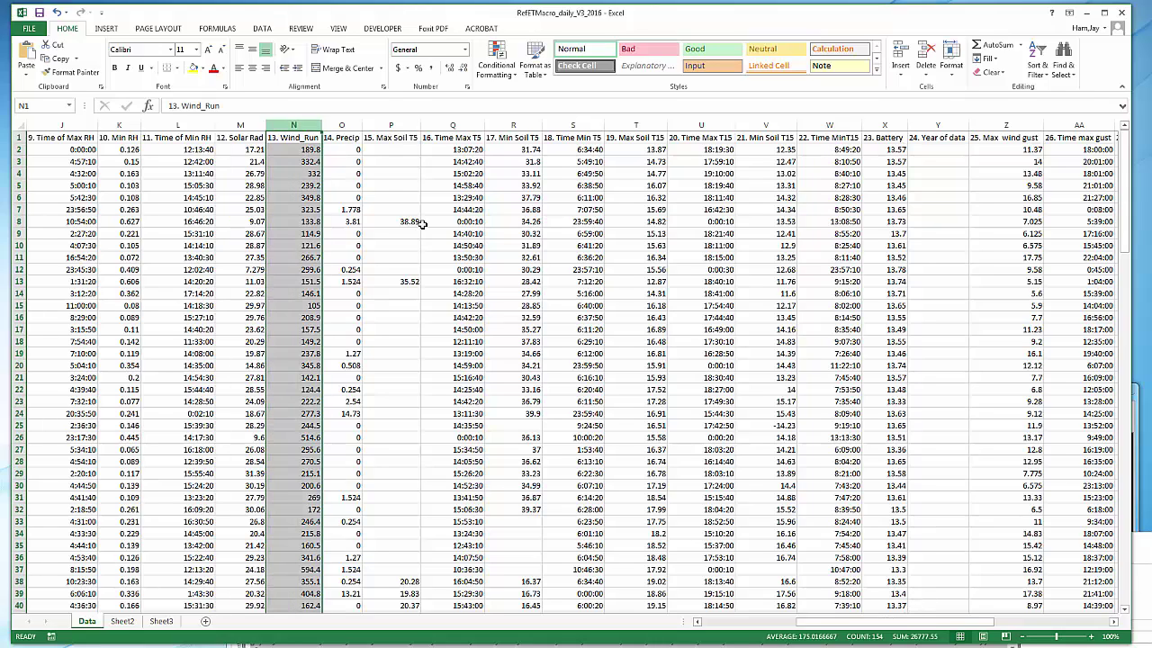
{"action": "left_click_drag", "start_coordinate": [848, 624], "coordinate": [954, 630]}
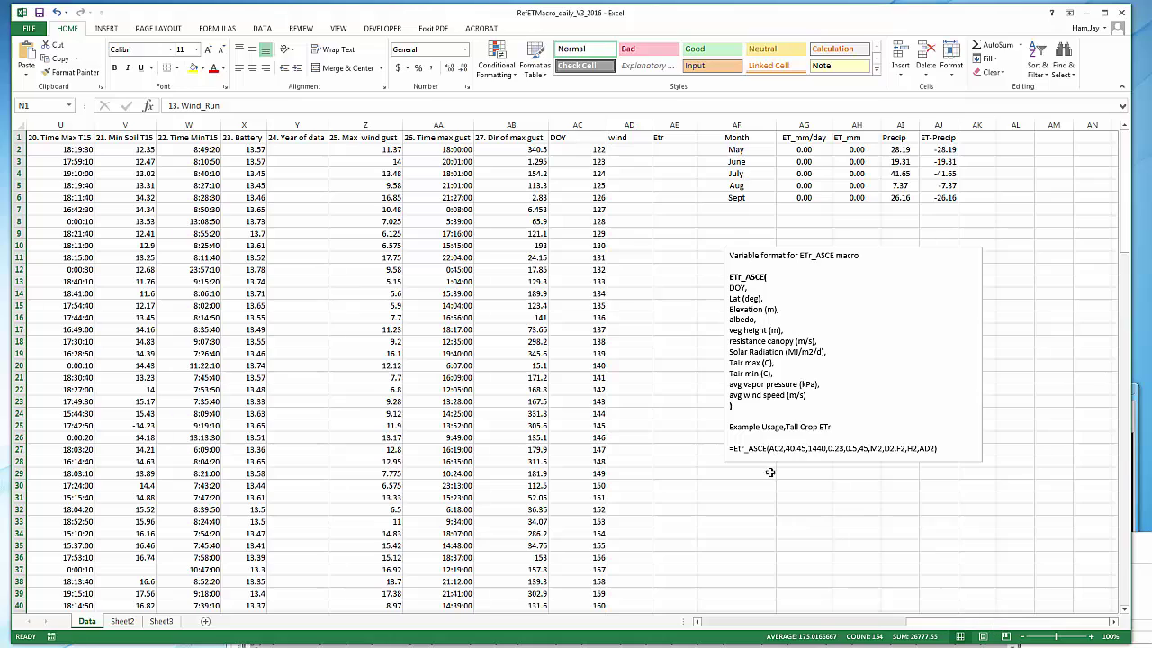
{"action": "left_click", "coordinate": [621, 149]}
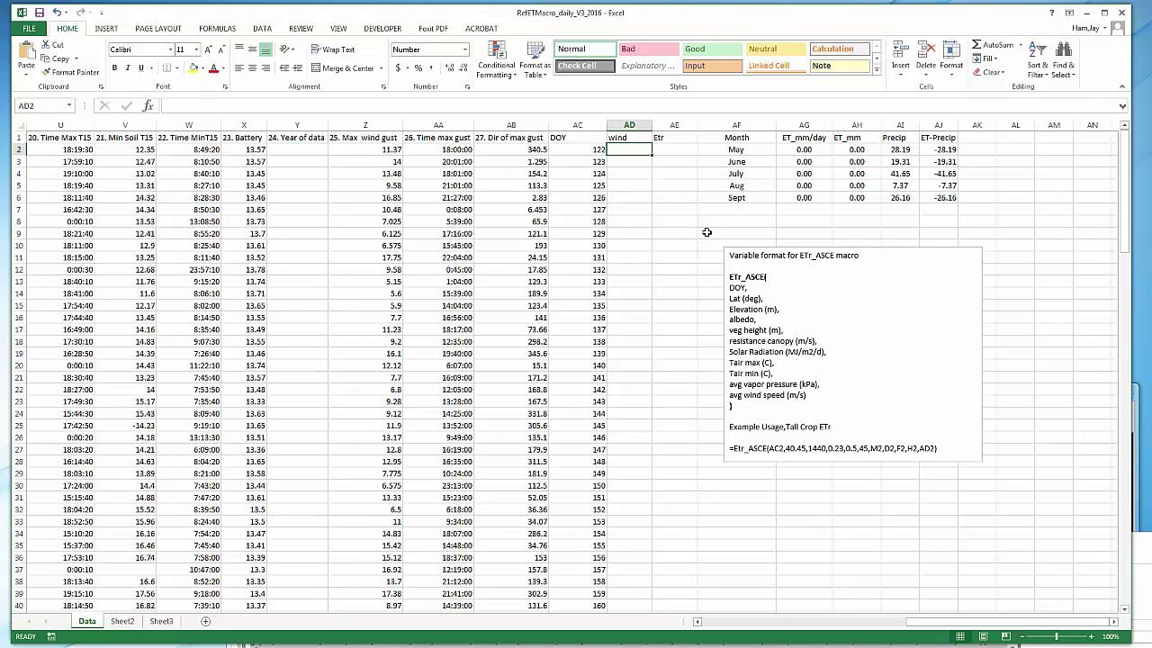
{"action": "type", "text": "="}
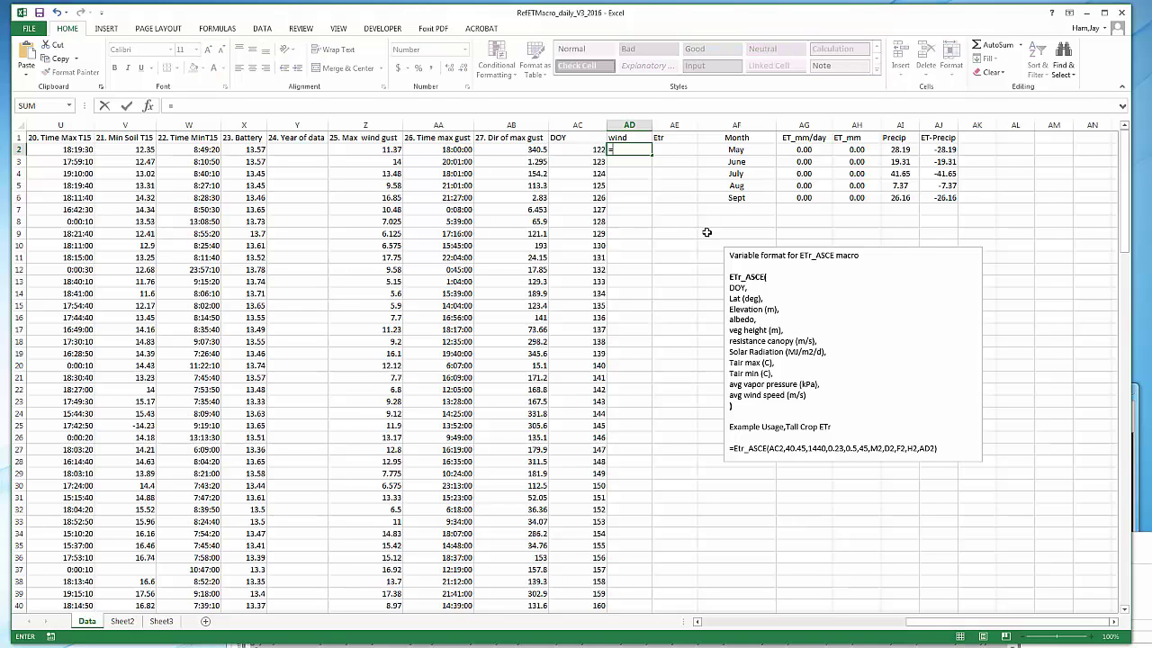
{"action": "left_click_drag", "start_coordinate": [942, 622], "coordinate": [1090, 624]}
{"action": "type", "text": "N2*1000/("}
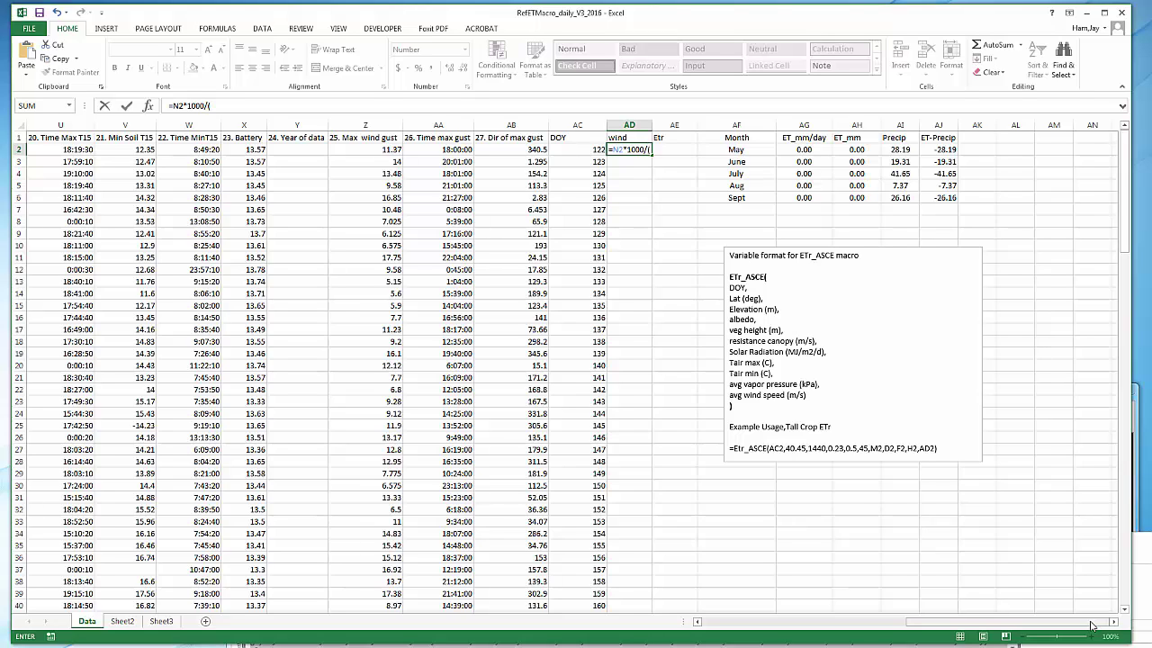
{"action": "type", "text": "24*3600"}
{"action": "key", "text": "Return"}
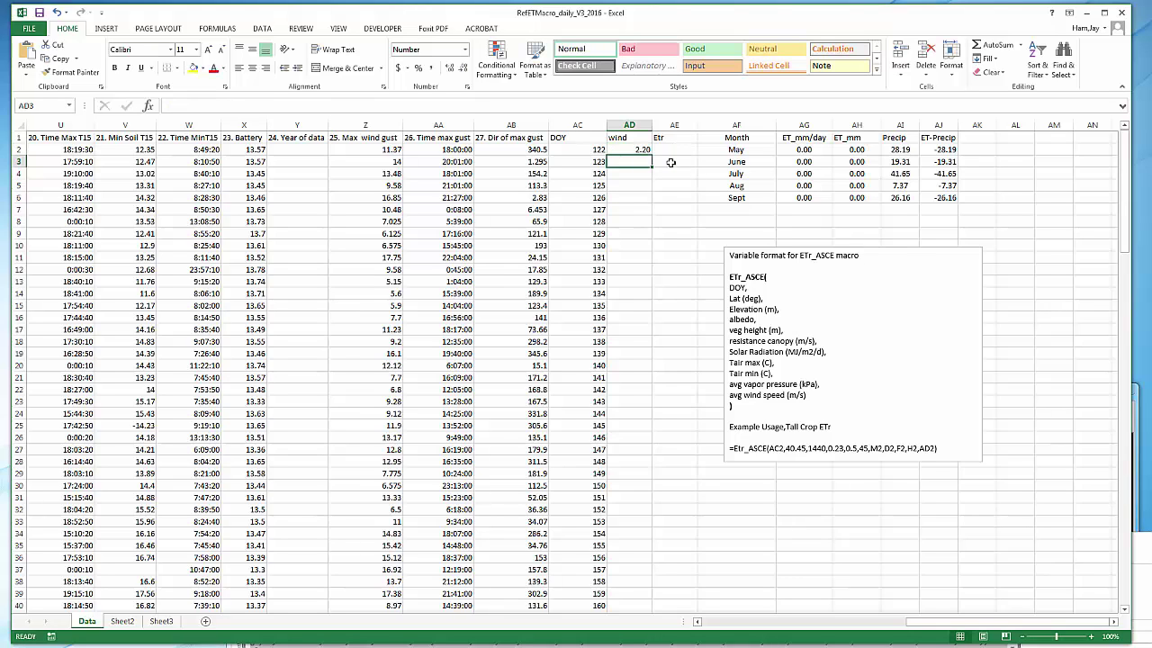
{"action": "left_click", "coordinate": [641, 150]}
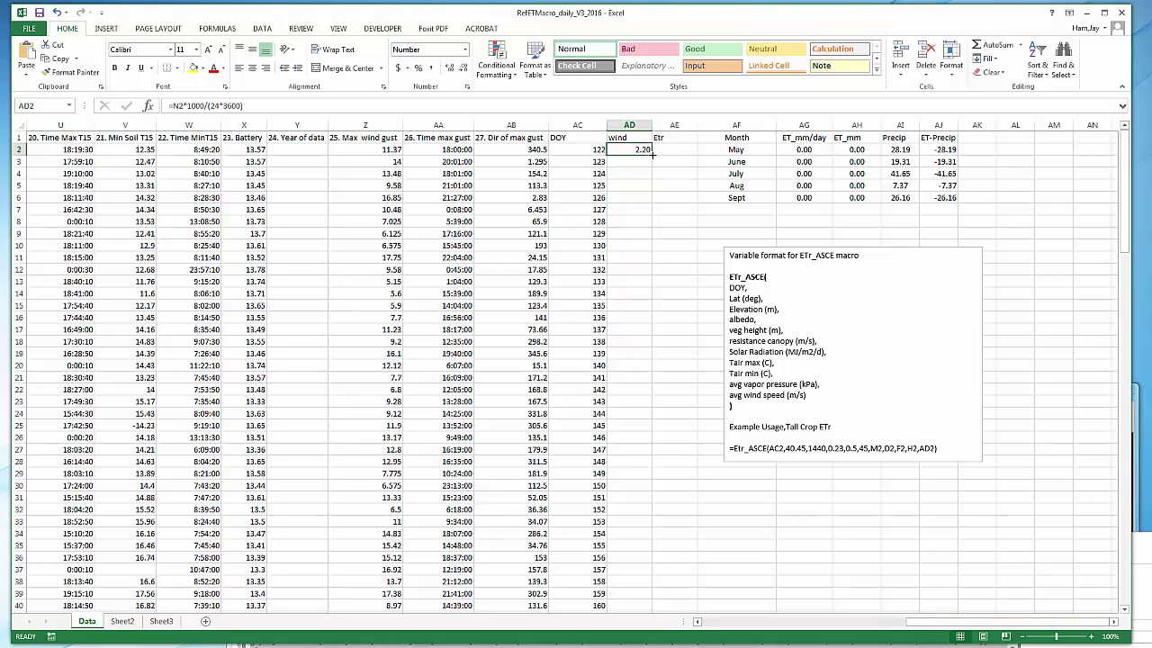
{"action": "double_click", "coordinate": [653, 154]}
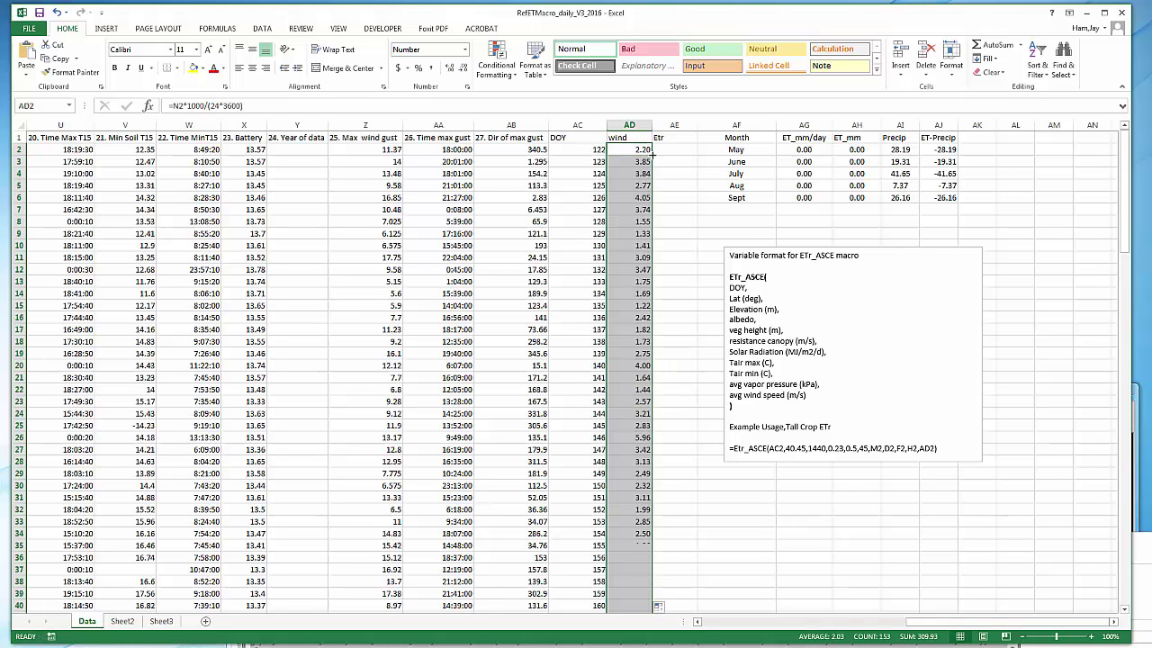
- From AE2, check the macro's 'Lat (deg)' argument, then switch to the CoAgMet browser
{"action": "left_click", "coordinate": [678, 149]}
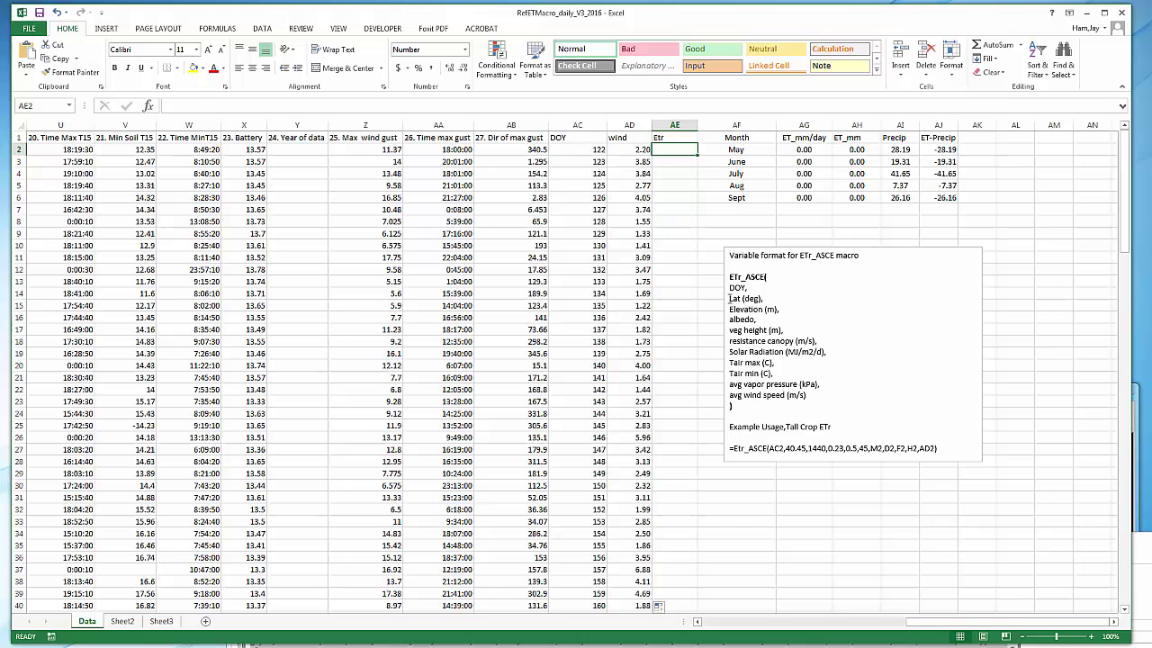
{"action": "left_click_drag", "start_coordinate": [730, 298], "coordinate": [764, 298]}
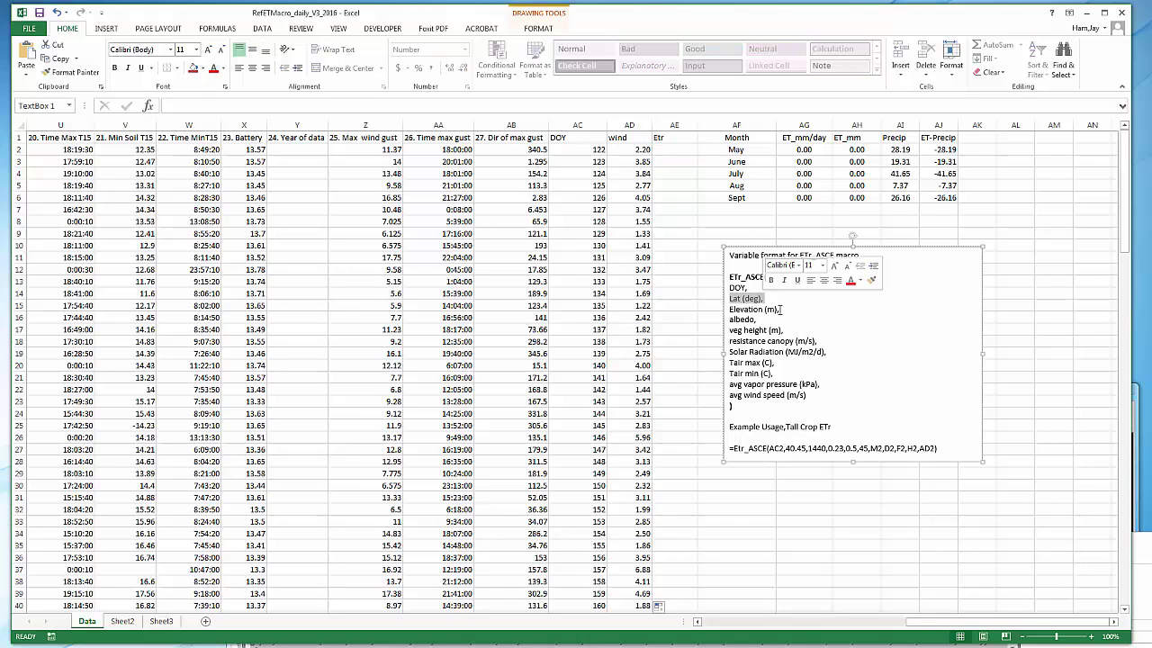
{"action": "left_click", "coordinate": [833, 330]}
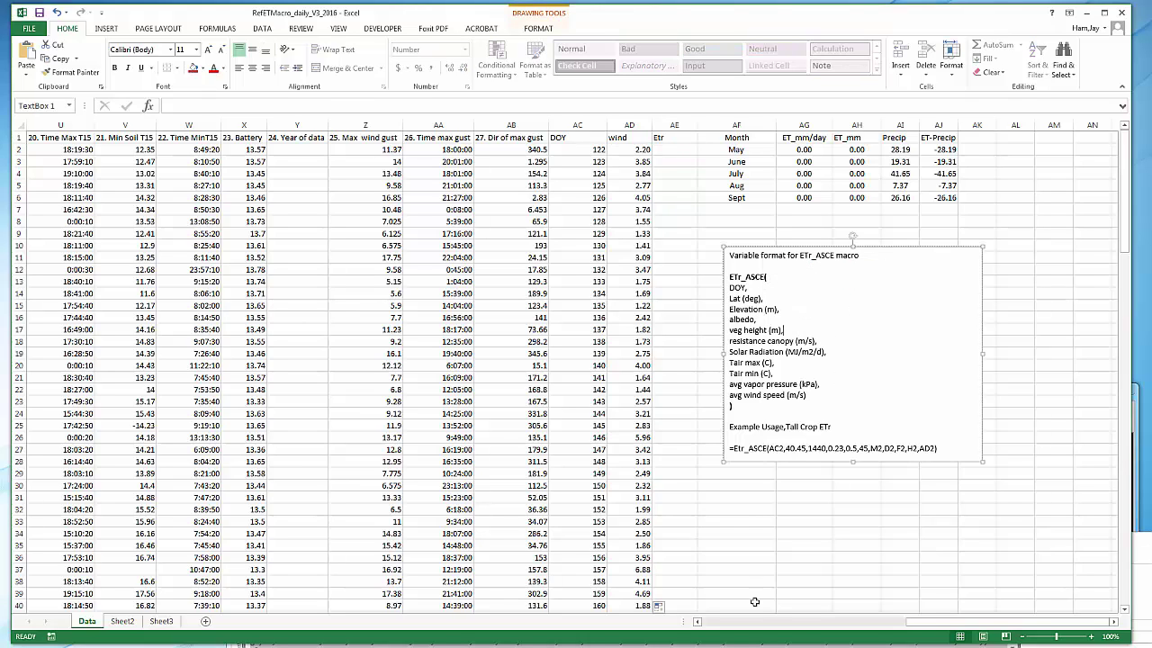
{"action": "key", "text": "alt+Tab"}
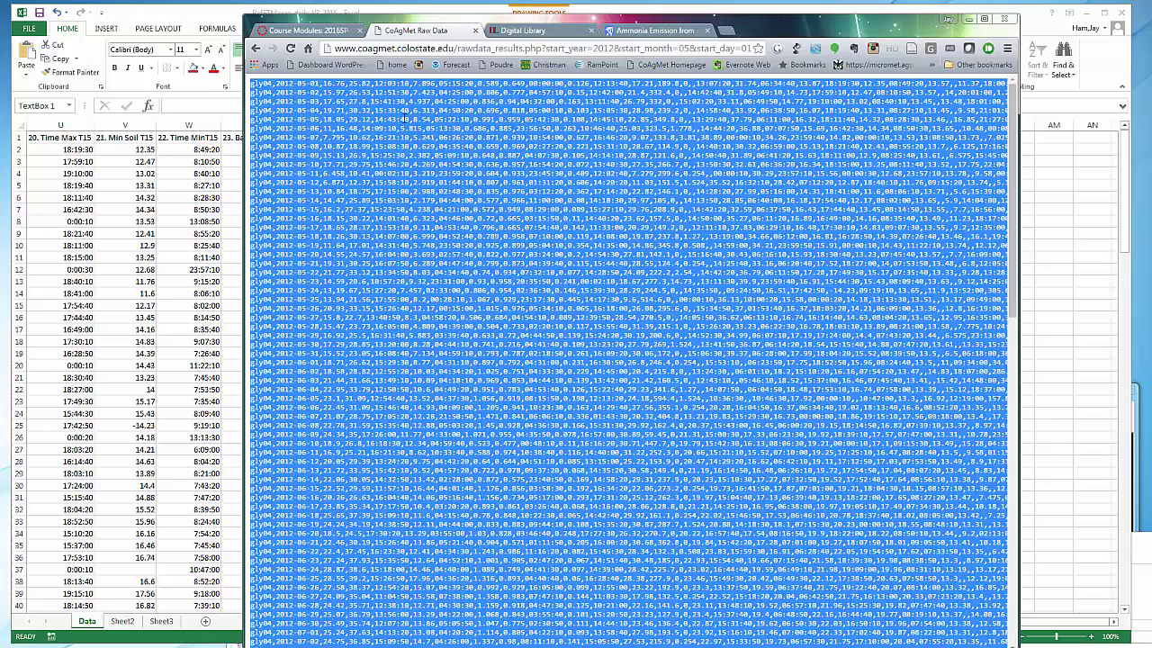
- Open CoAgMet's Station Index to find Greeley 4's latitude 40.4487 and elevation 4683
{"action": "left_click", "coordinate": [256, 50]}
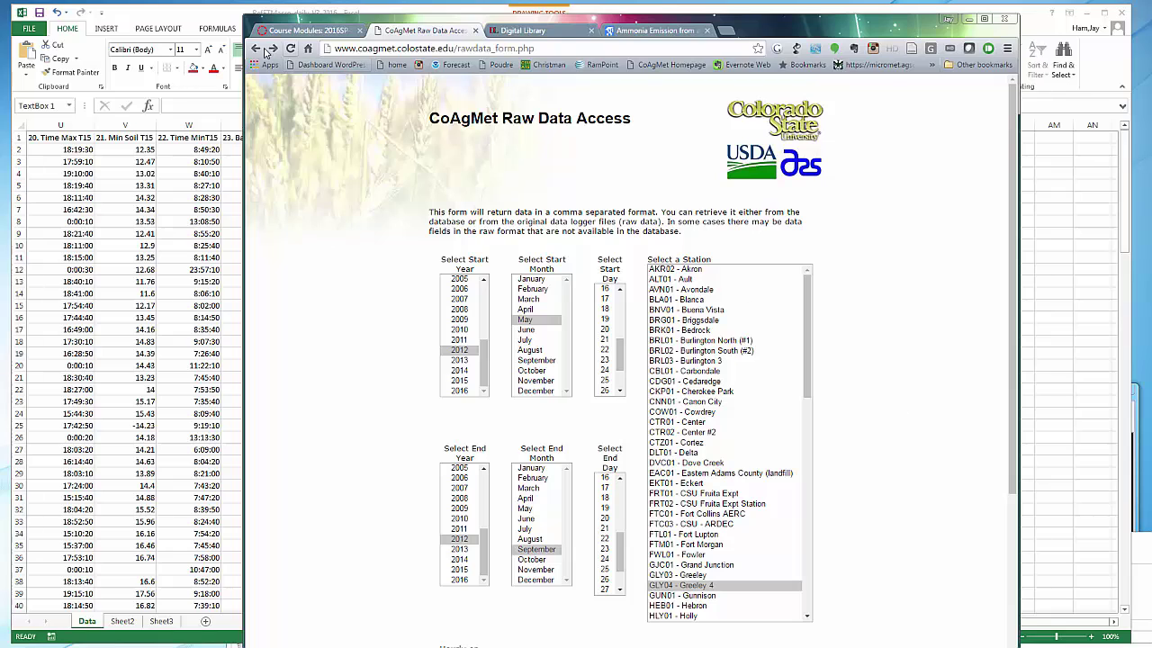
{"action": "left_click", "coordinate": [256, 48]}
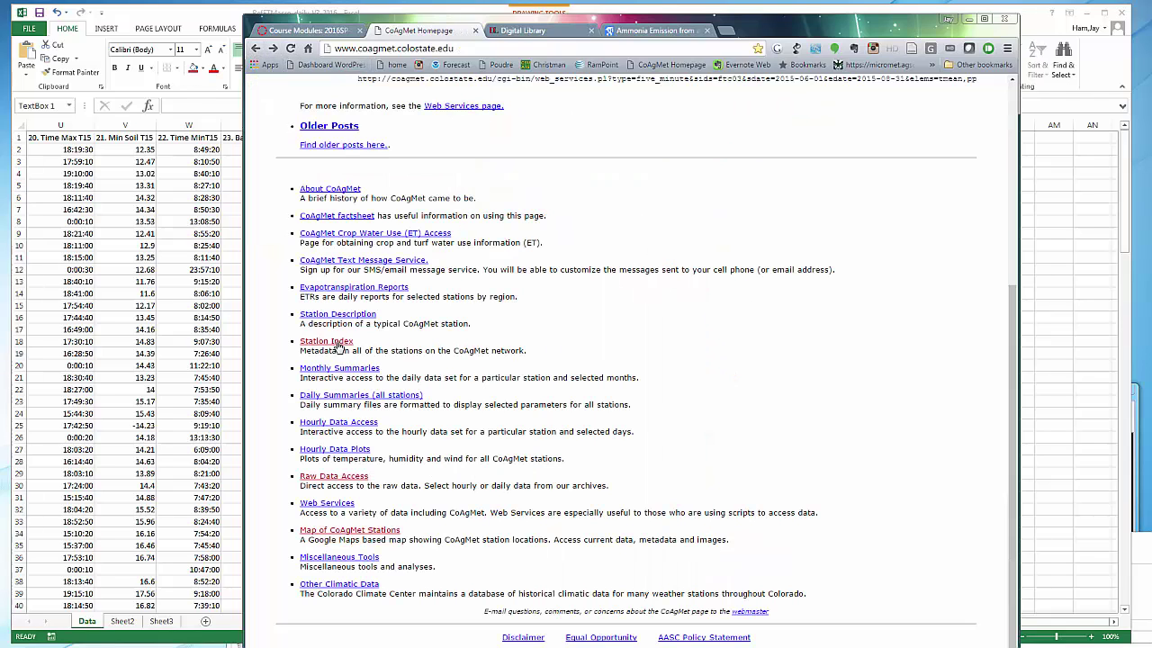
{"action": "left_click", "coordinate": [337, 344]}
{"action": "scroll", "coordinate": [720, 409], "scroll_direction": "down", "scroll_amount": 4}
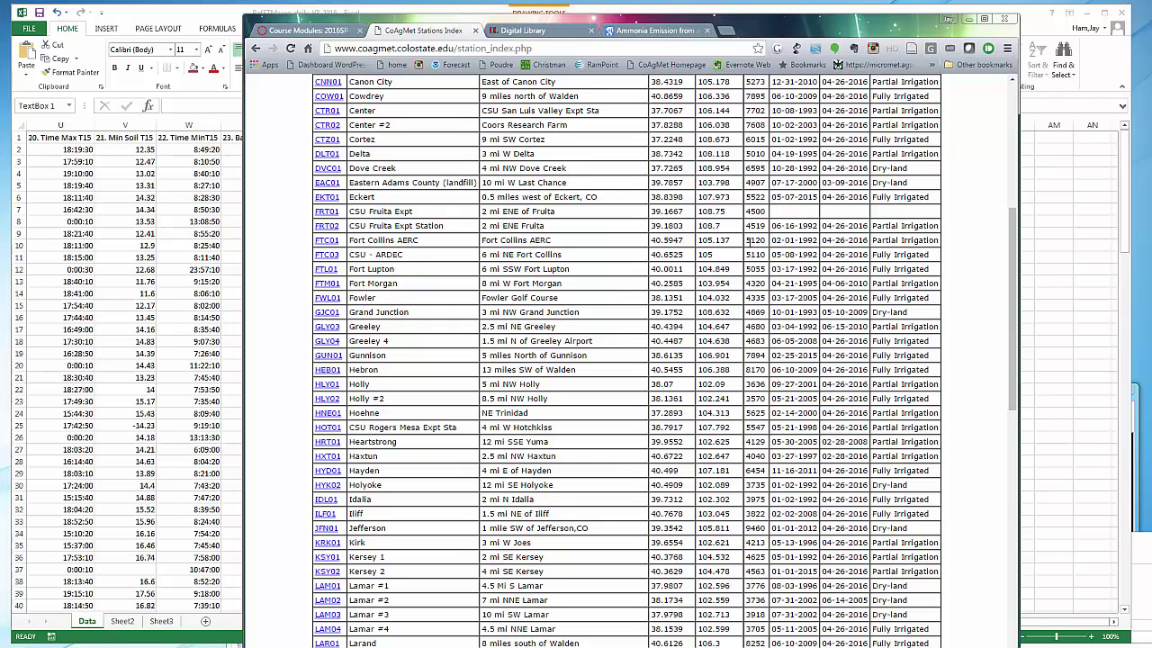
{"action": "left_click_drag", "start_coordinate": [783, 27], "coordinate": [696, 32]}
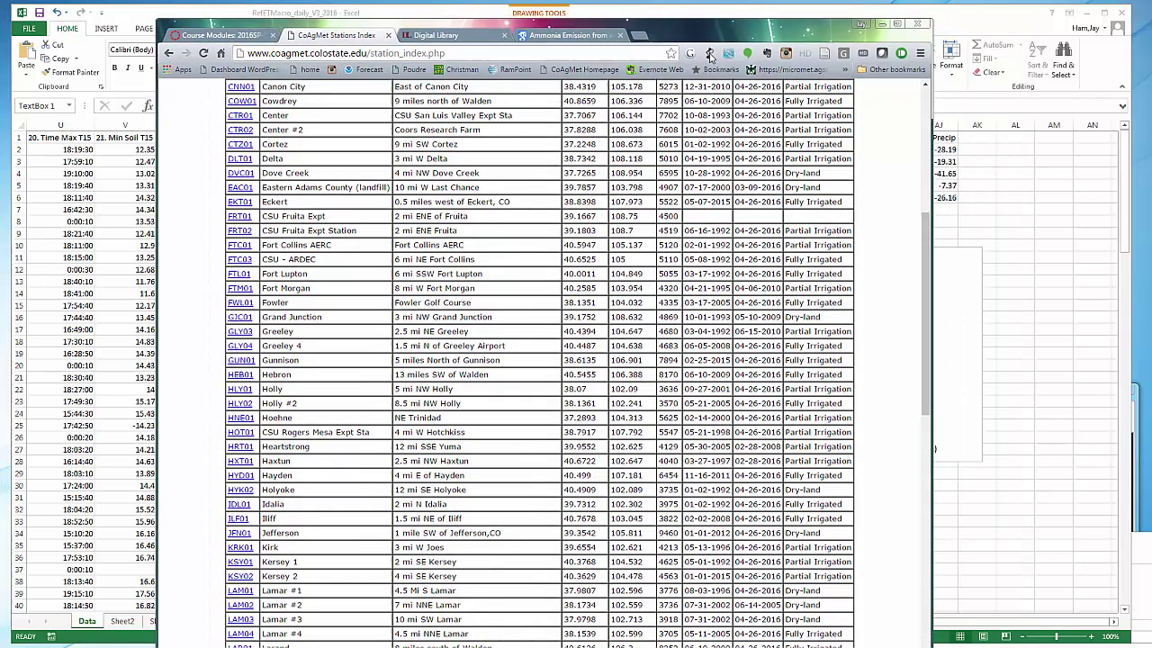
- In AG32, compute 4683/3.28 to convert the station elevation to 1427.74 metres
{"action": "left_click", "coordinate": [1029, 442]}
{"action": "left_click", "coordinate": [801, 510]}
{"action": "type", "text": "="}
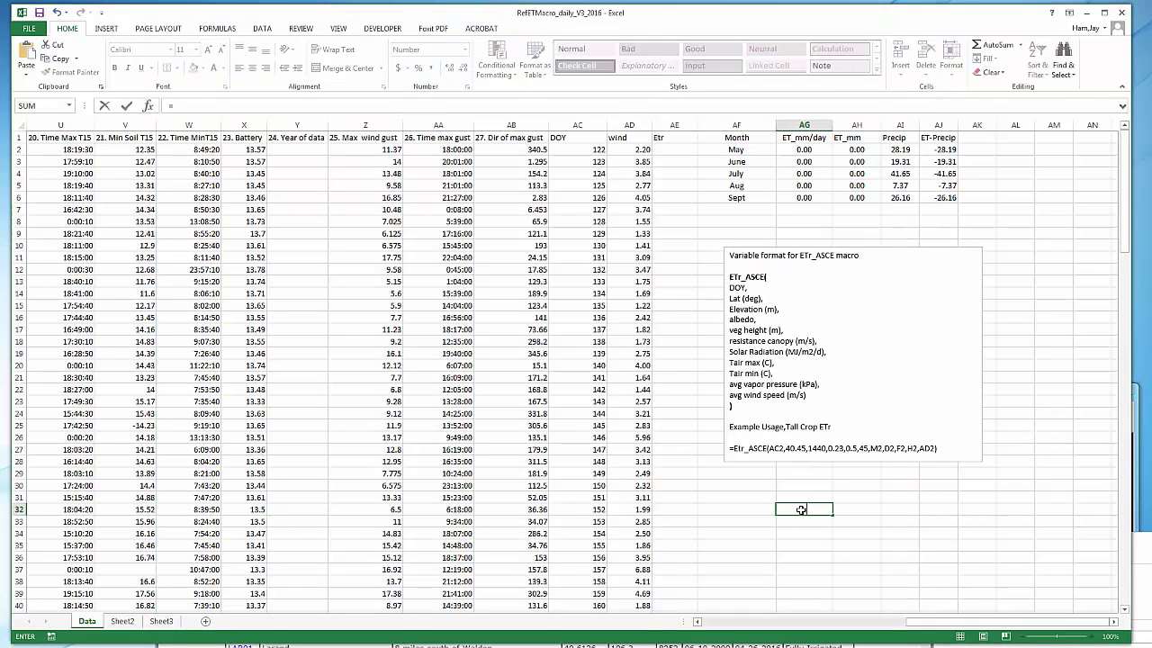
{"action": "type", "text": "4683/3.28"}
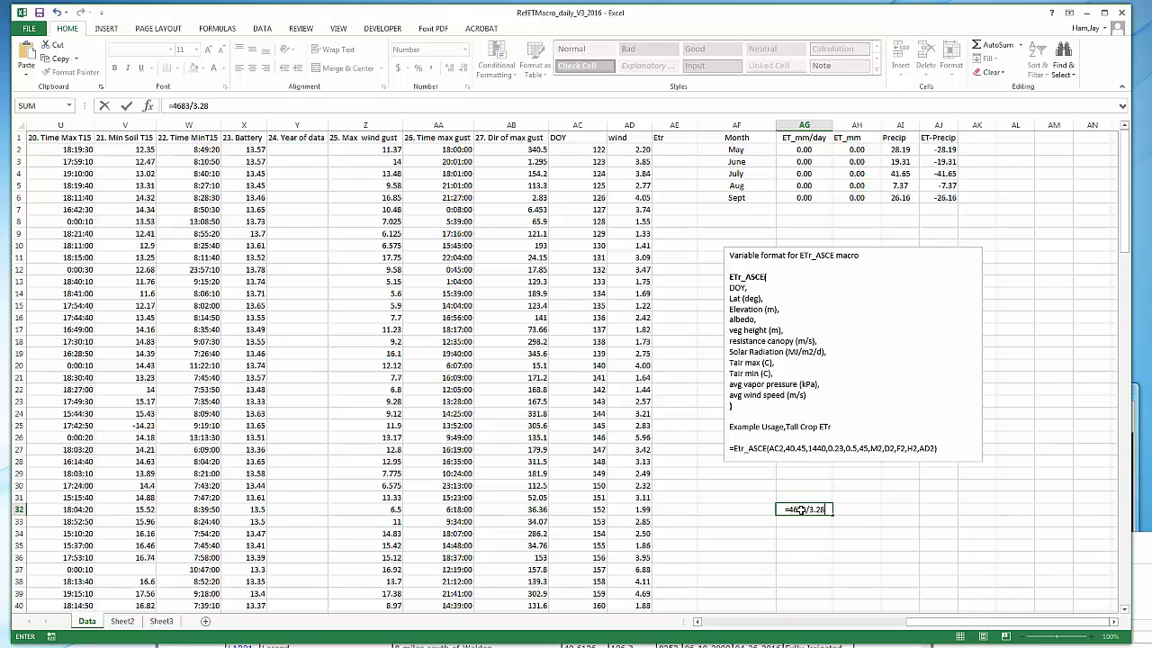
{"action": "key", "text": "Return"}
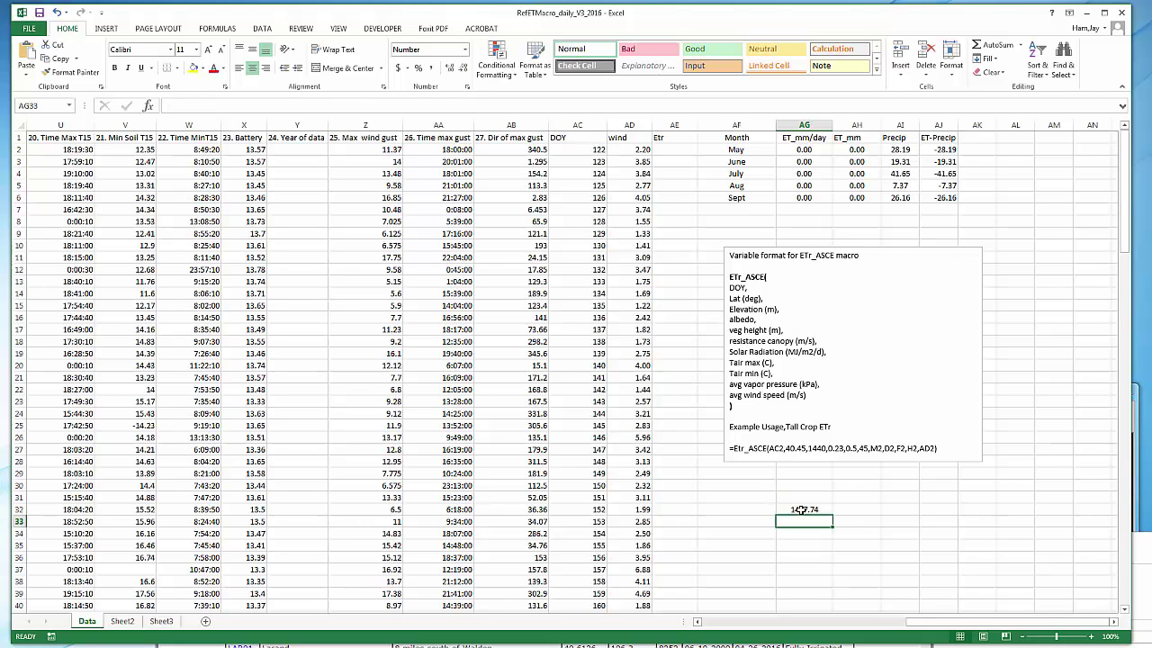
{"action": "left_click", "coordinate": [900, 533]}
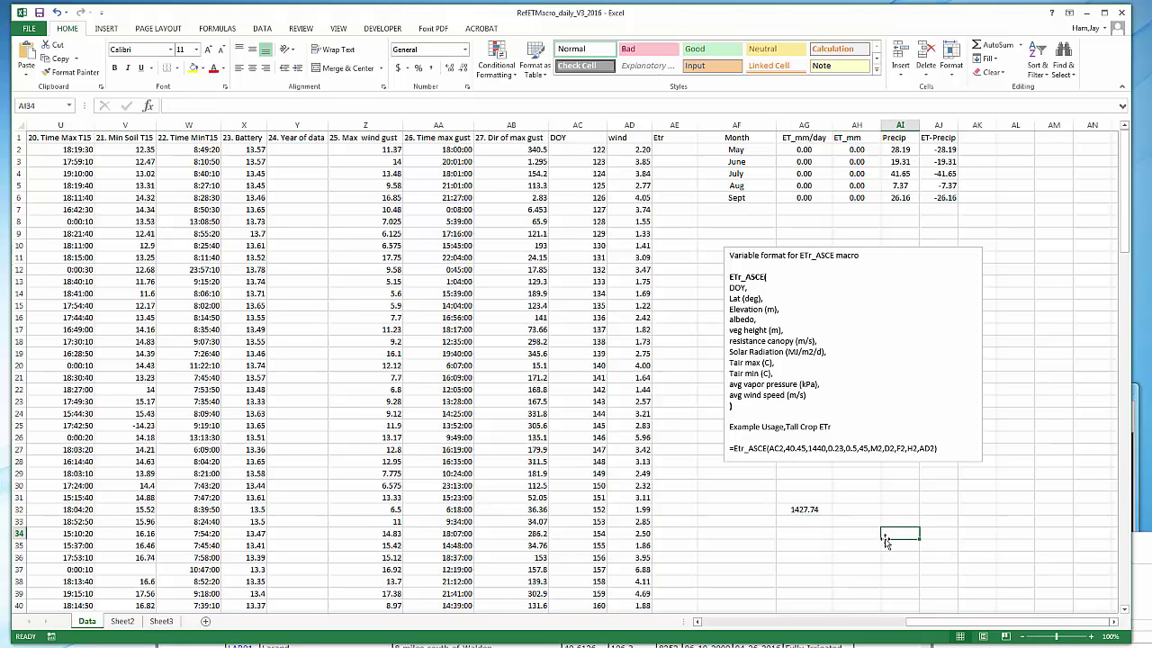
- Clear the scratch elevation result from cell AG32
{"action": "left_click", "coordinate": [805, 511]}
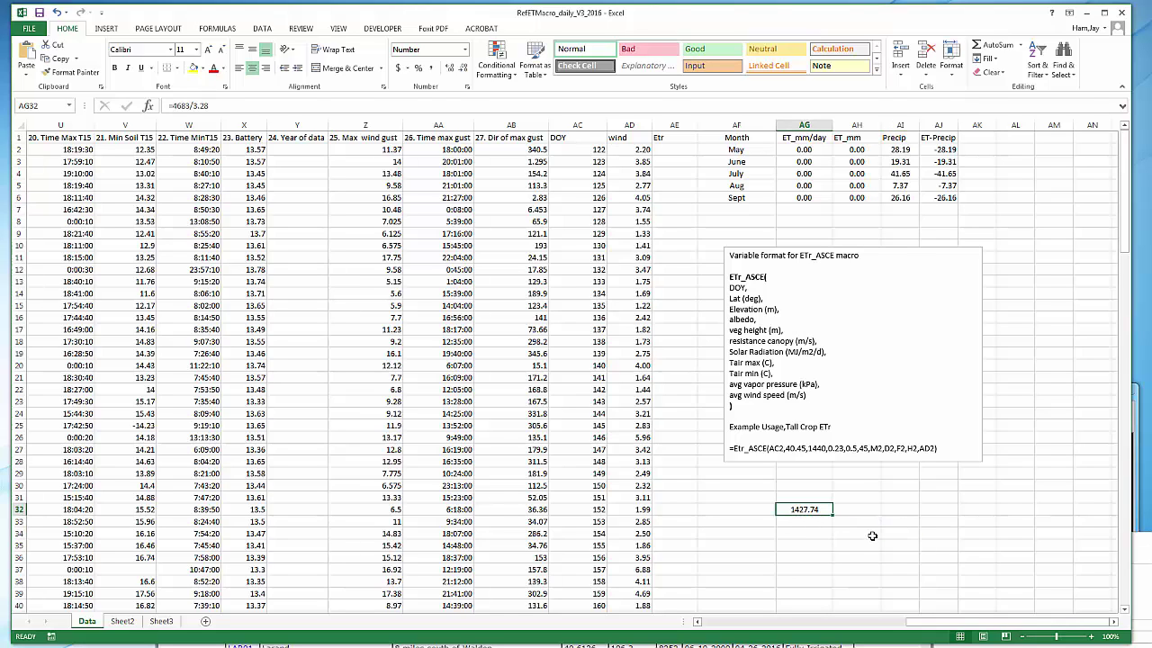
{"action": "key", "text": "Delete"}
{"action": "left_click", "coordinate": [870, 520]}
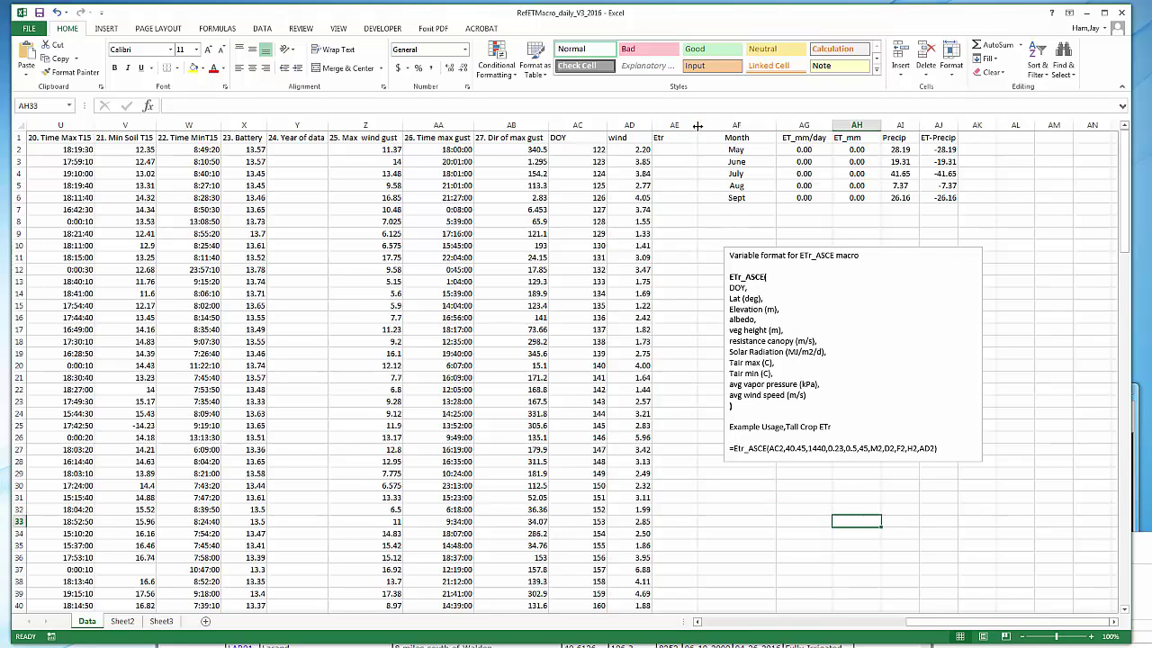
- Widen column AE and begin =ETr_ASCE(AC2,40.45,1428,0.23,0.5,45, in AE2
{"action": "left_click_drag", "start_coordinate": [699, 125], "coordinate": [737, 126]}
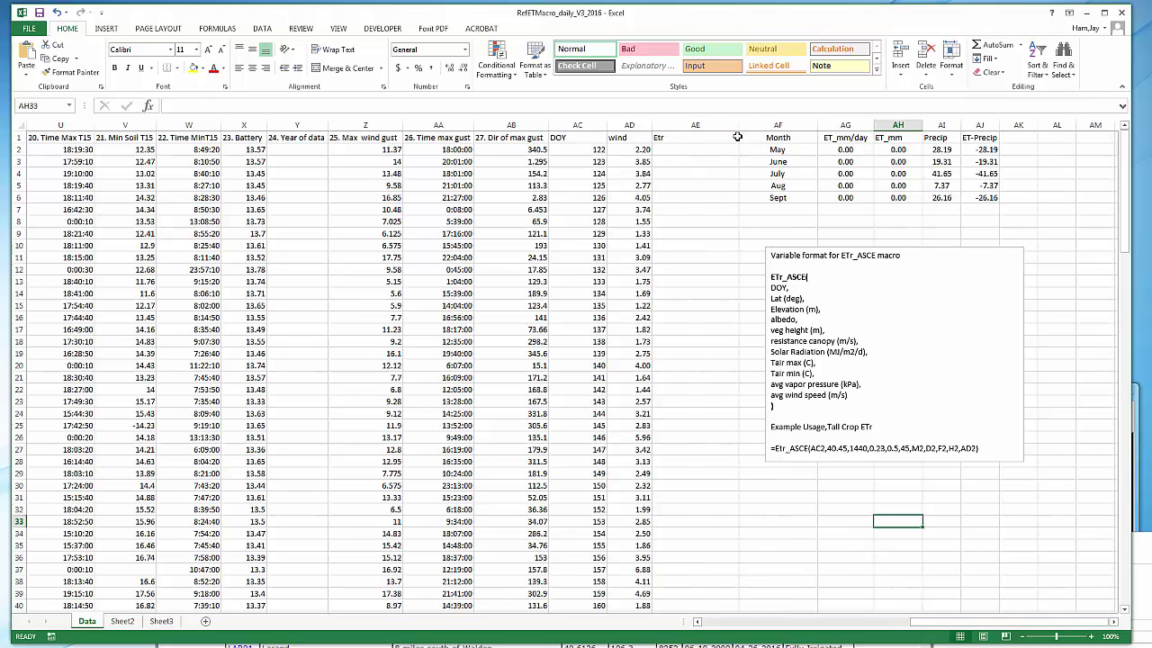
{"action": "left_click", "coordinate": [672, 150]}
{"action": "type", "text": "="}
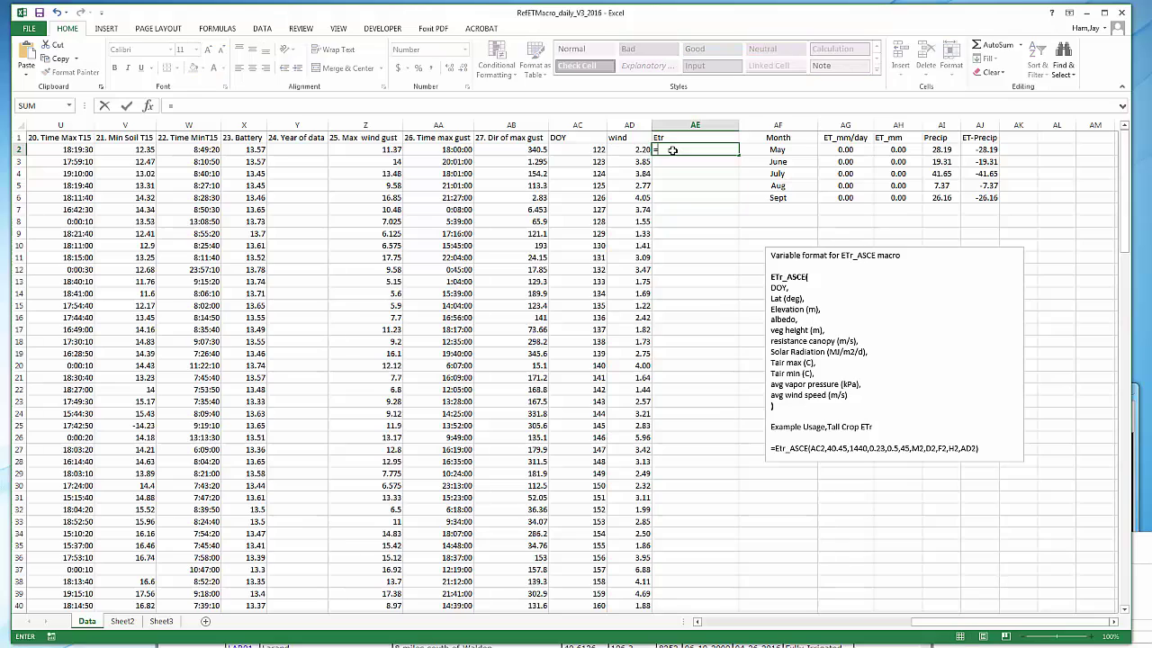
{"action": "type", "text": "ET"}
{"action": "double_click", "coordinate": [676, 162]}
{"action": "type", "text": "AC2"}
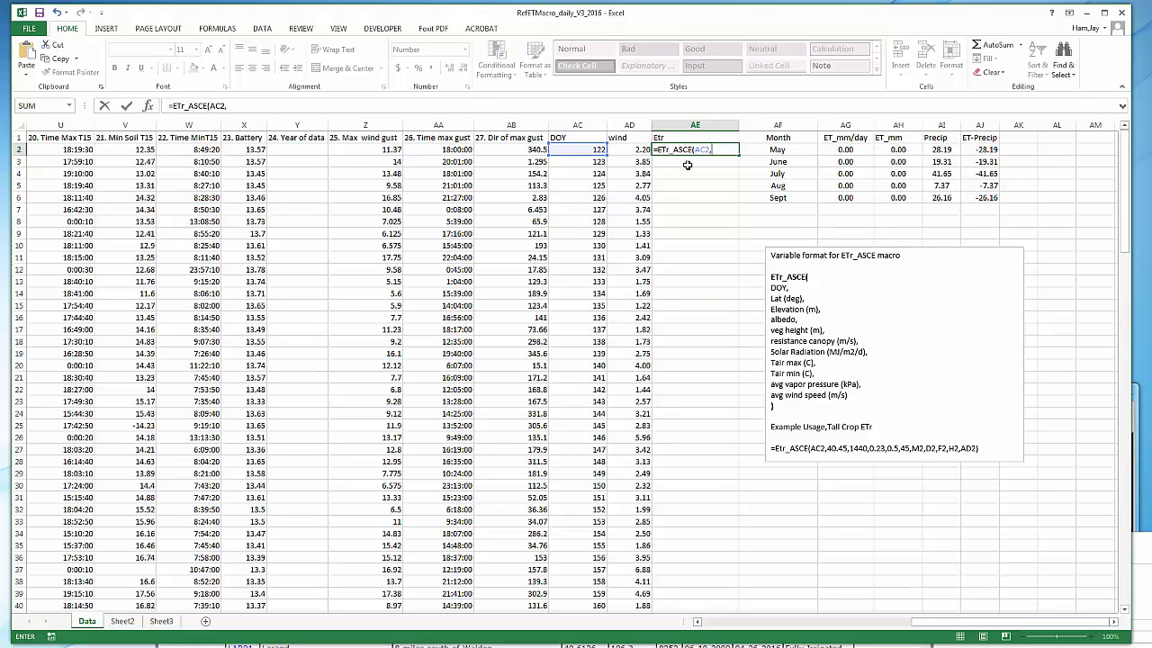
{"action": "type", "text": ",40.45,1428"}
{"action": "type", "text": ",0.23,"}
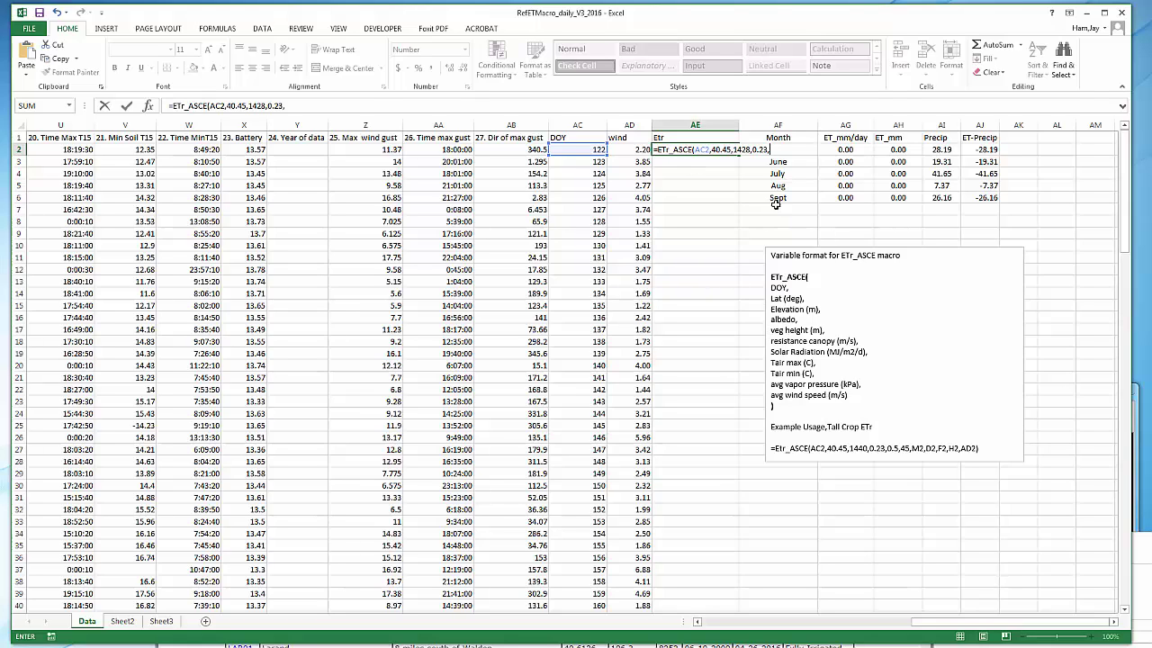
{"action": "type", "text": "0.5,45,"}
- Append the M2 solar radiation and F2,H2 references to the AE2 formula
{"action": "left_click_drag", "start_coordinate": [934, 623], "coordinate": [819, 636]}
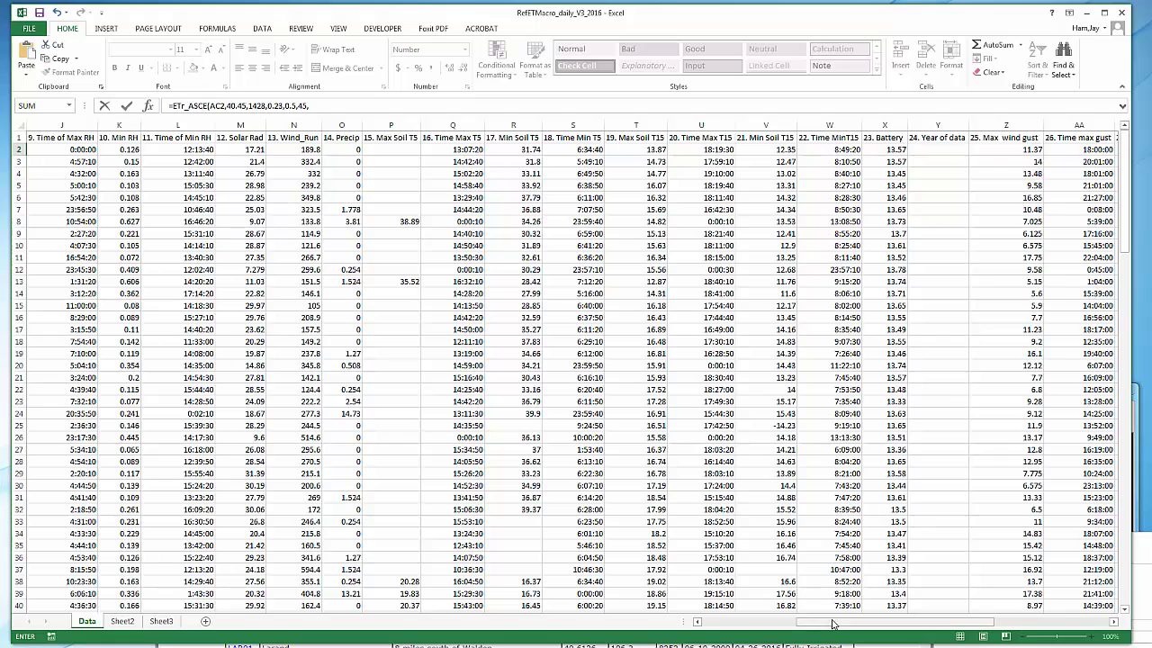
{"action": "key", "text": "ctrl+BackSpace"}
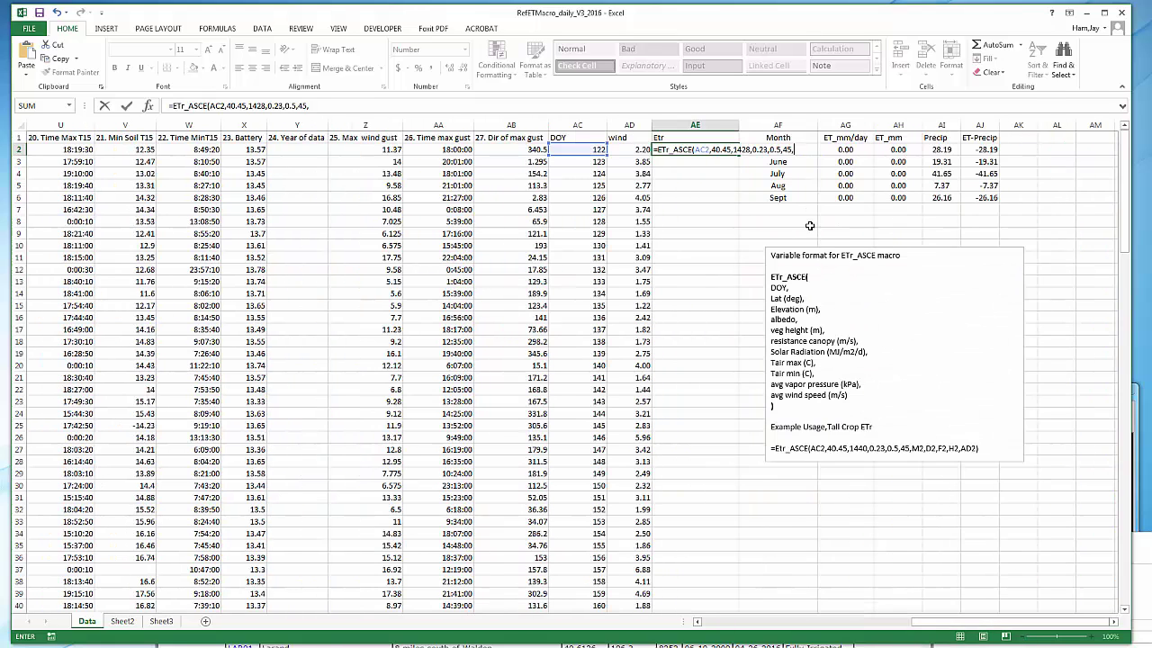
{"action": "type", "text": "M2,"}
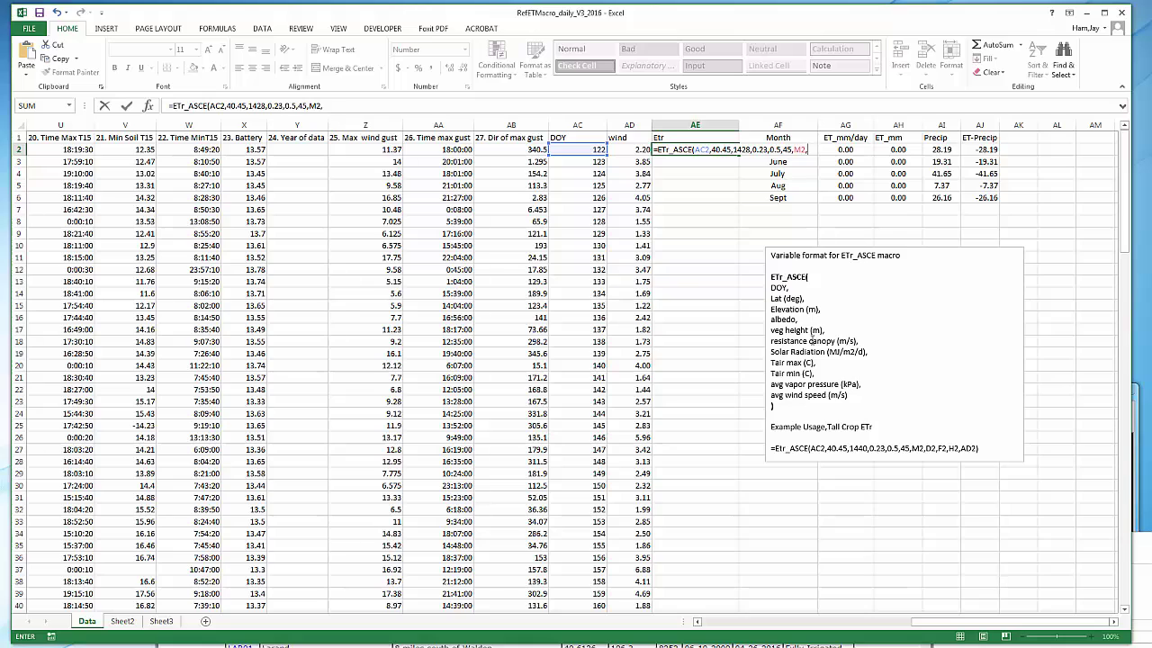
{"action": "type", "text": "F2,H2,"}
{"action": "left_click_drag", "start_coordinate": [940, 627], "coordinate": [729, 623]}
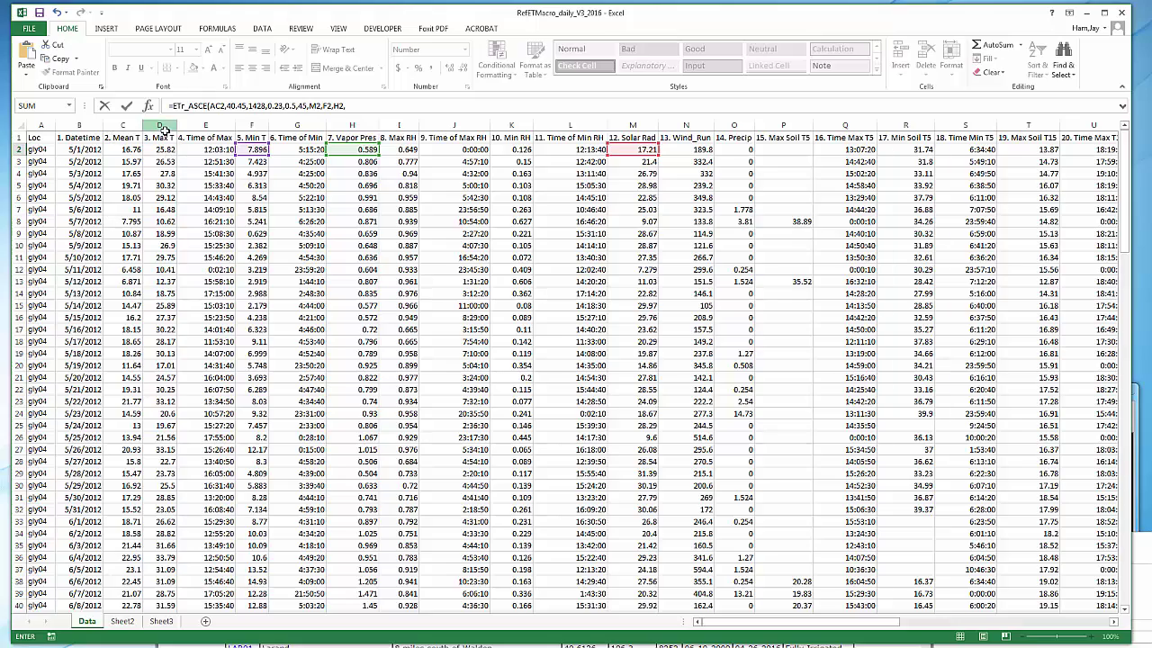
{"action": "left_click_drag", "start_coordinate": [862, 622], "coordinate": [1071, 623]}
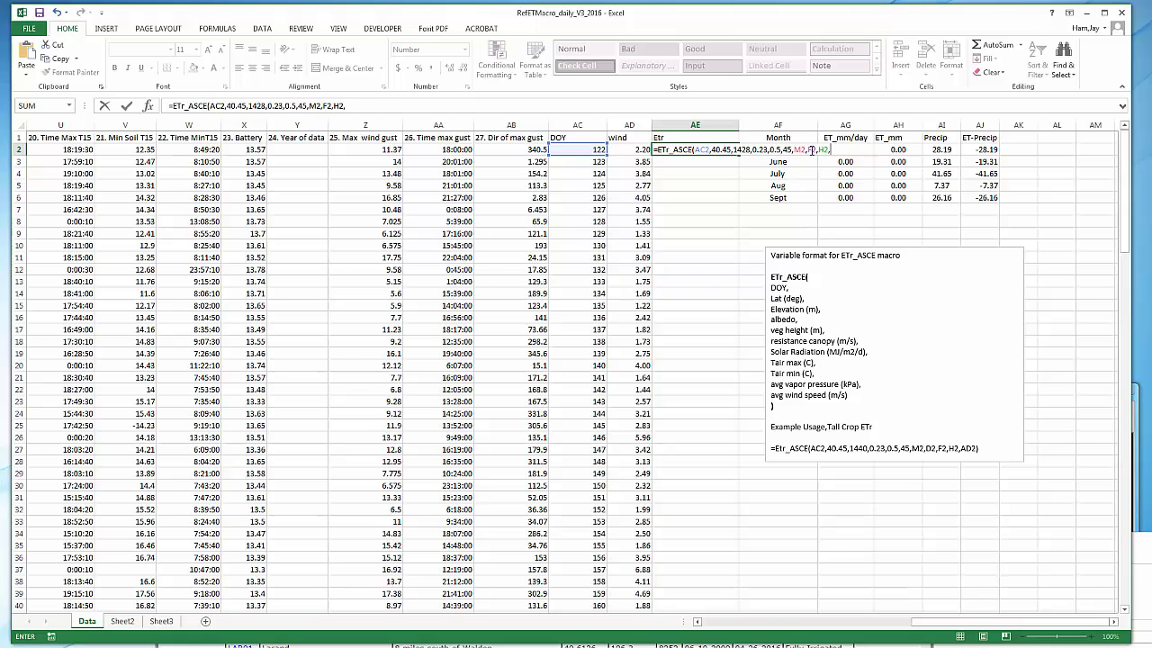
- Fix the temperature references to D2,F2,H2 and close the formula with AD2, returning 6.99
{"action": "left_click", "coordinate": [809, 147]}
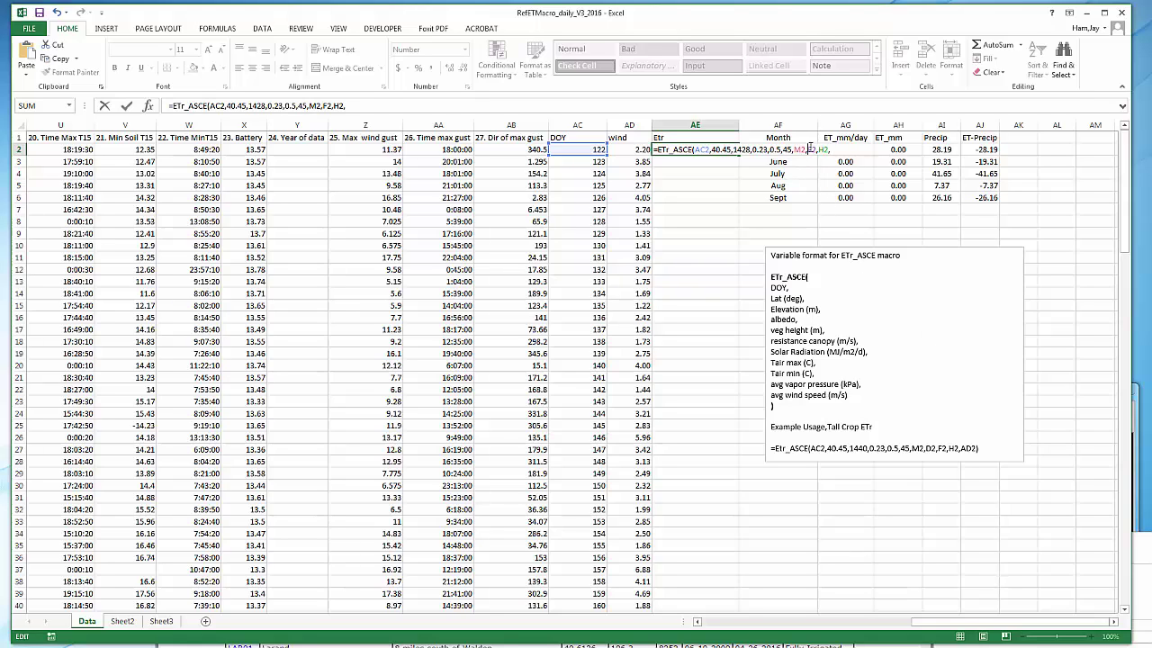
{"action": "double_click", "coordinate": [810, 148]}
{"action": "type", "text": "D"}
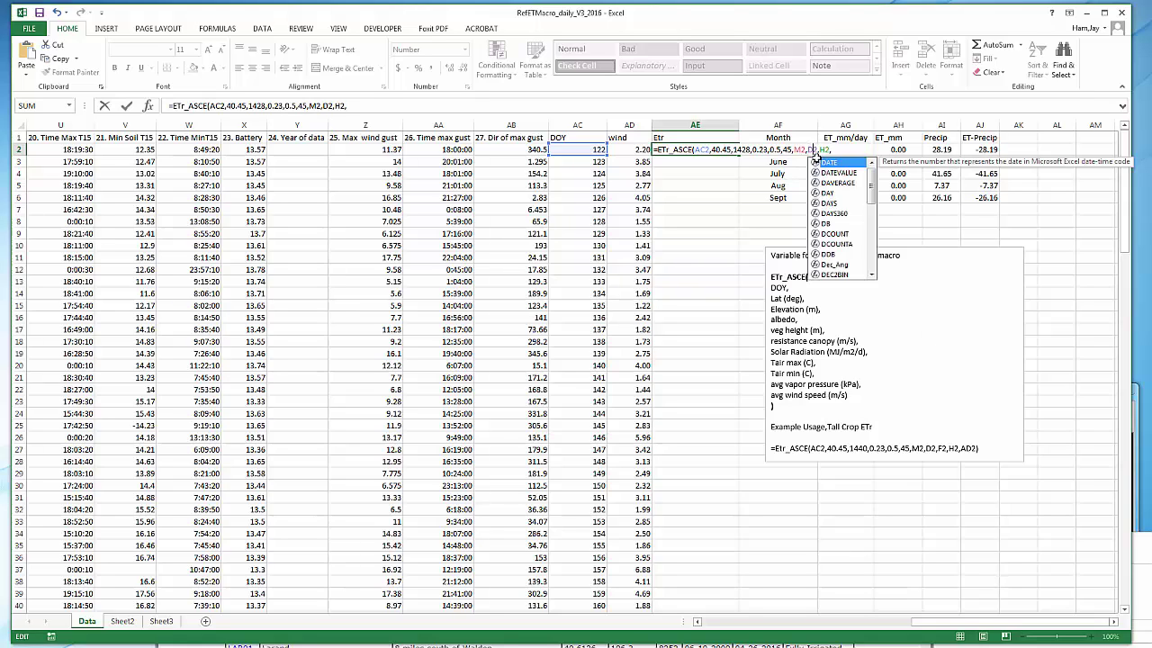
{"action": "key", "text": "Escape"}
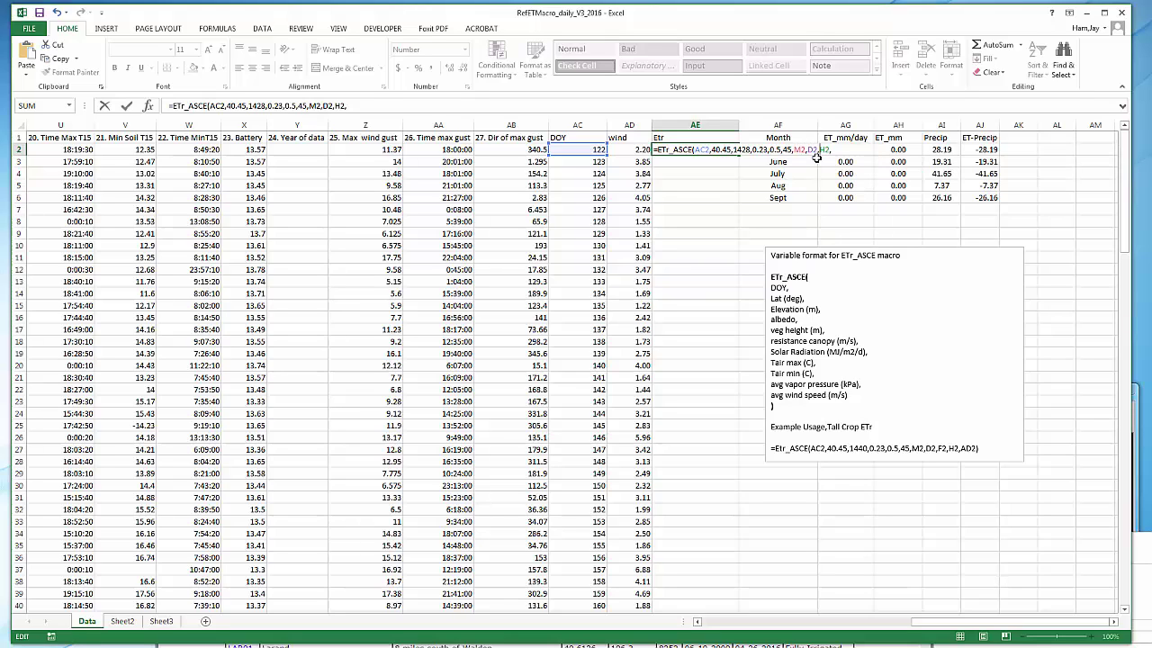
{"action": "type", "text": "F"}
{"action": "key", "text": "Delete"}
{"action": "type", "text": "H2"}
{"action": "type", "text": "AD2)"}
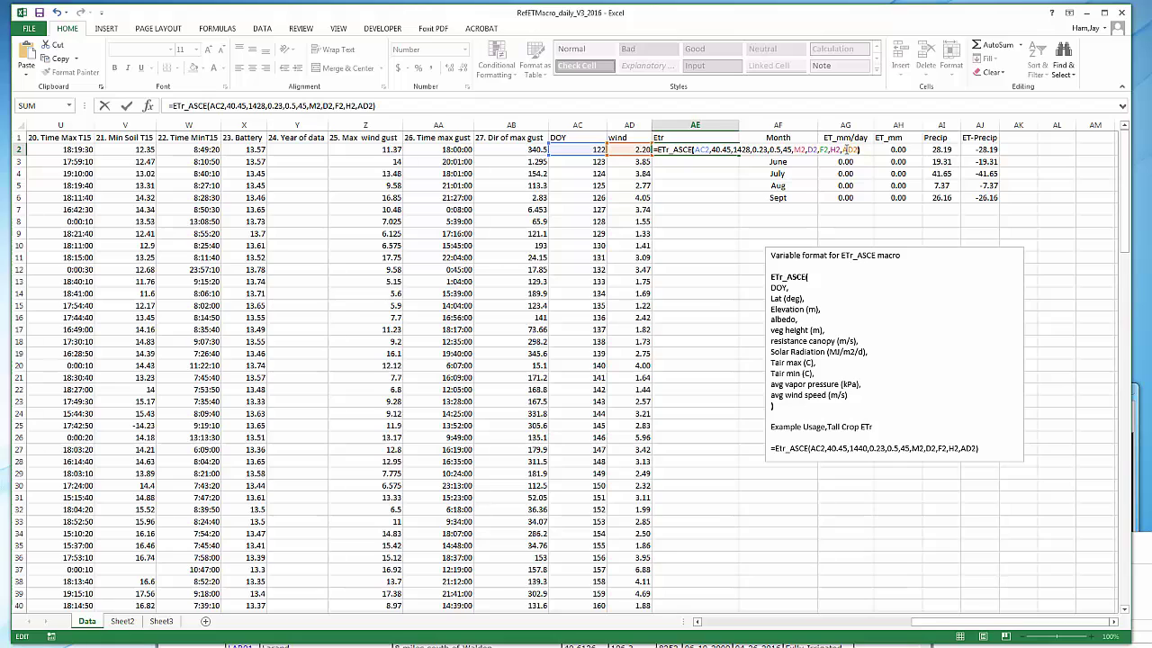
{"action": "key", "text": "Return"}
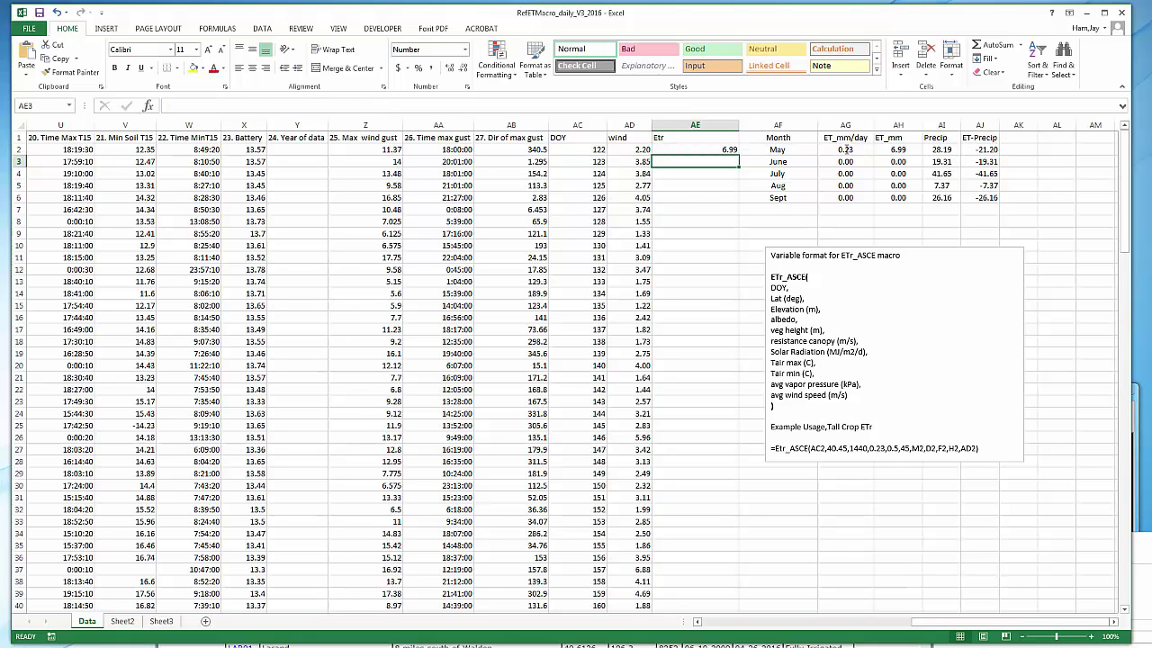
{"action": "left_click", "coordinate": [692, 148]}
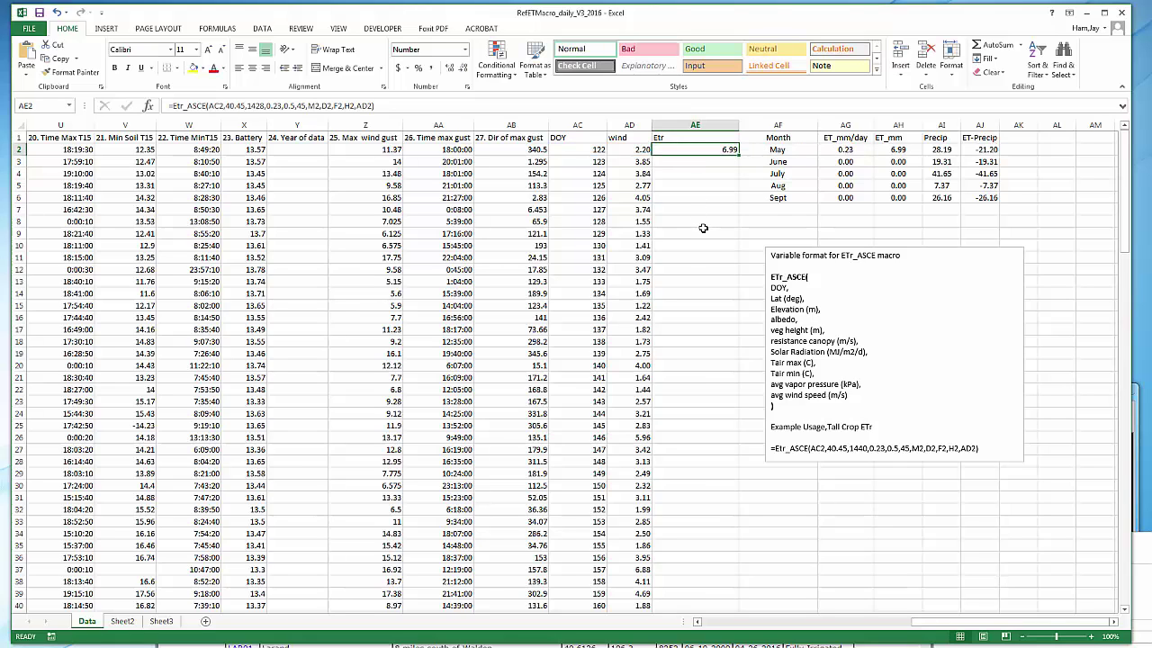
{"action": "double_click", "coordinate": [738, 155]}
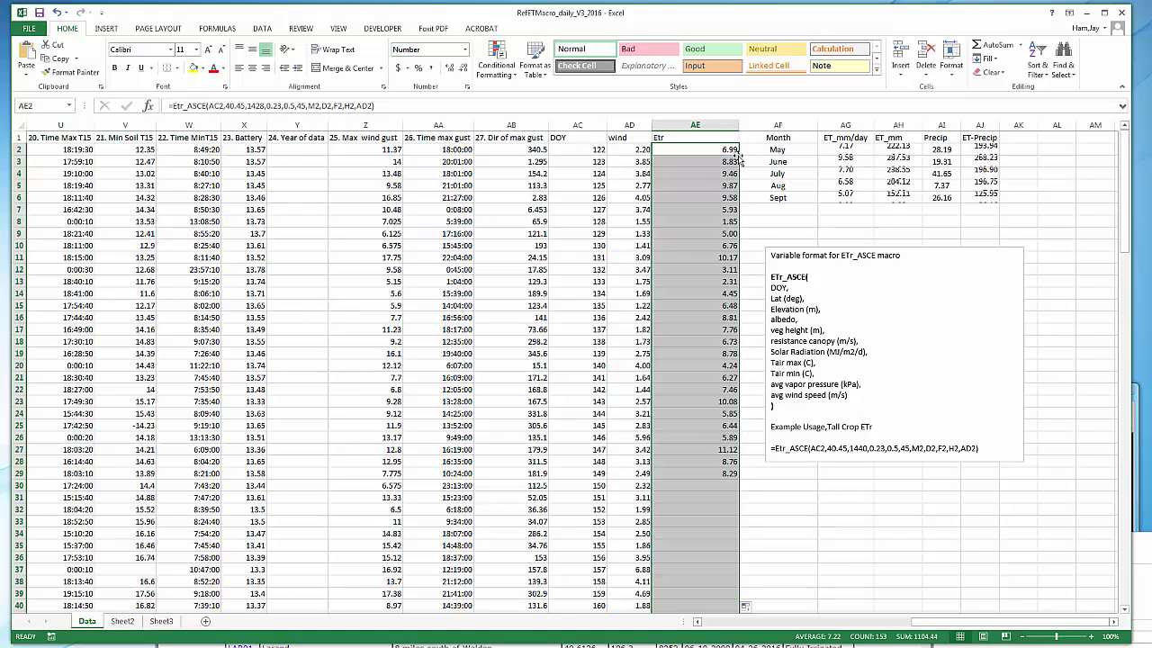
{"action": "scroll", "coordinate": [1057, 508], "scroll_direction": "down", "scroll_amount": 3}
{"action": "scroll", "coordinate": [1057, 508], "scroll_direction": "down", "scroll_amount": 5}
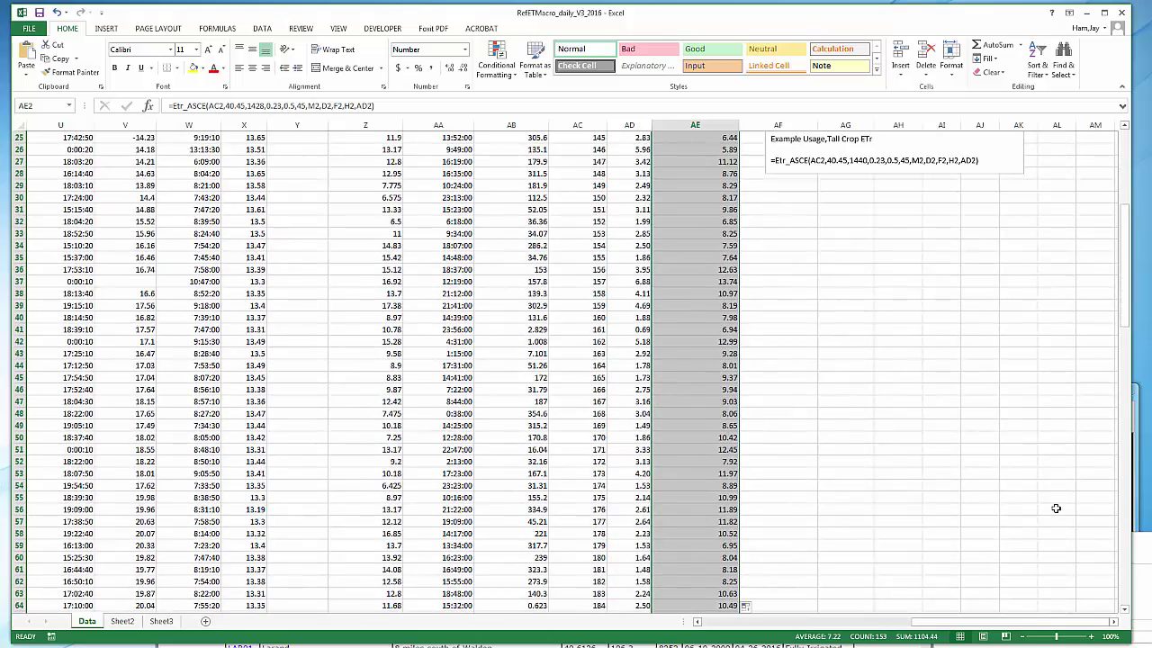
{"action": "scroll", "coordinate": [747, 493], "scroll_direction": "down", "scroll_amount": 7}
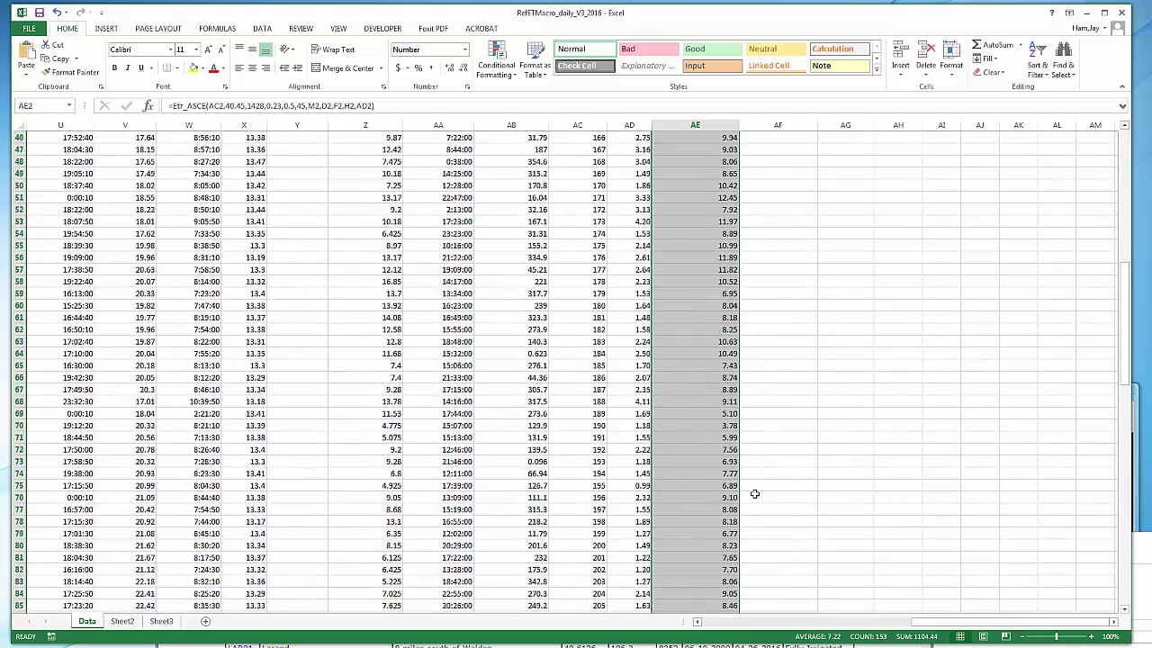
{"action": "scroll", "coordinate": [755, 494], "scroll_direction": "down", "scroll_amount": 8}
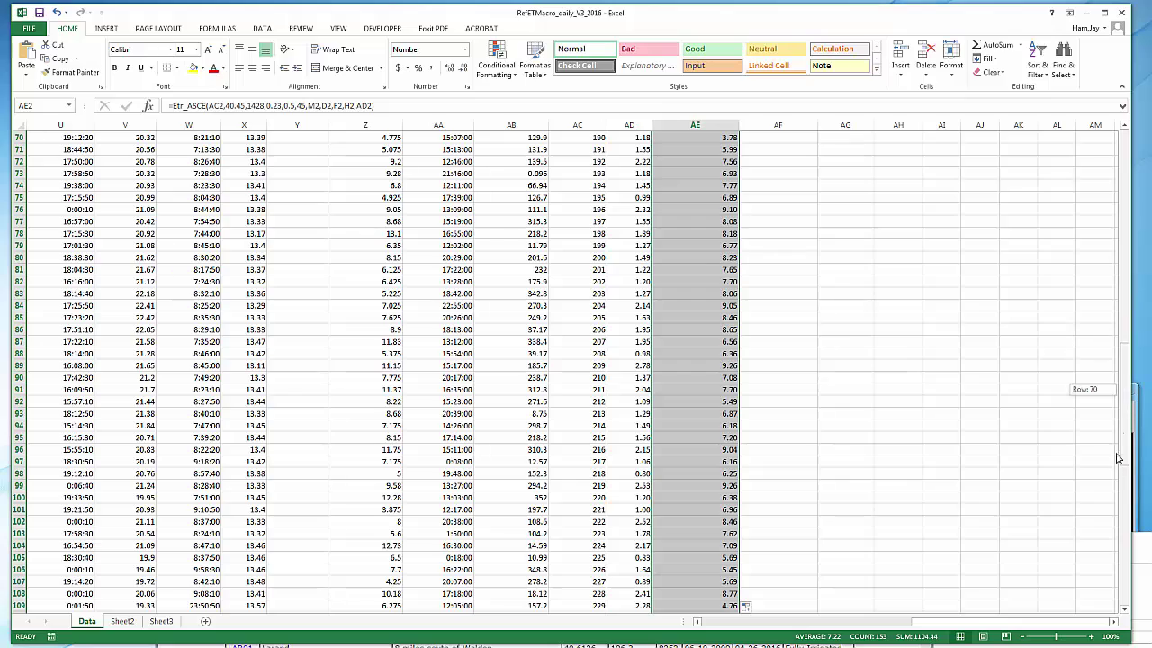
{"action": "left_click_drag", "start_coordinate": [1116, 473], "coordinate": [1087, 245]}
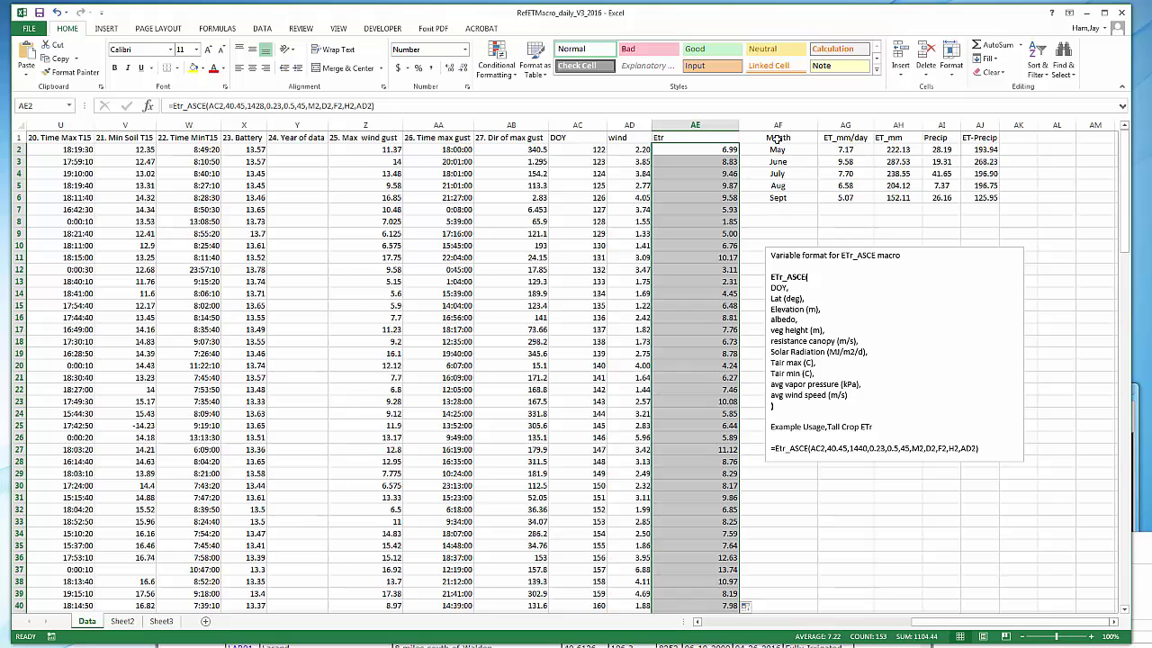
{"action": "left_click_drag", "start_coordinate": [776, 137], "coordinate": [984, 196]}
{"action": "left_click", "coordinate": [1062, 245]}
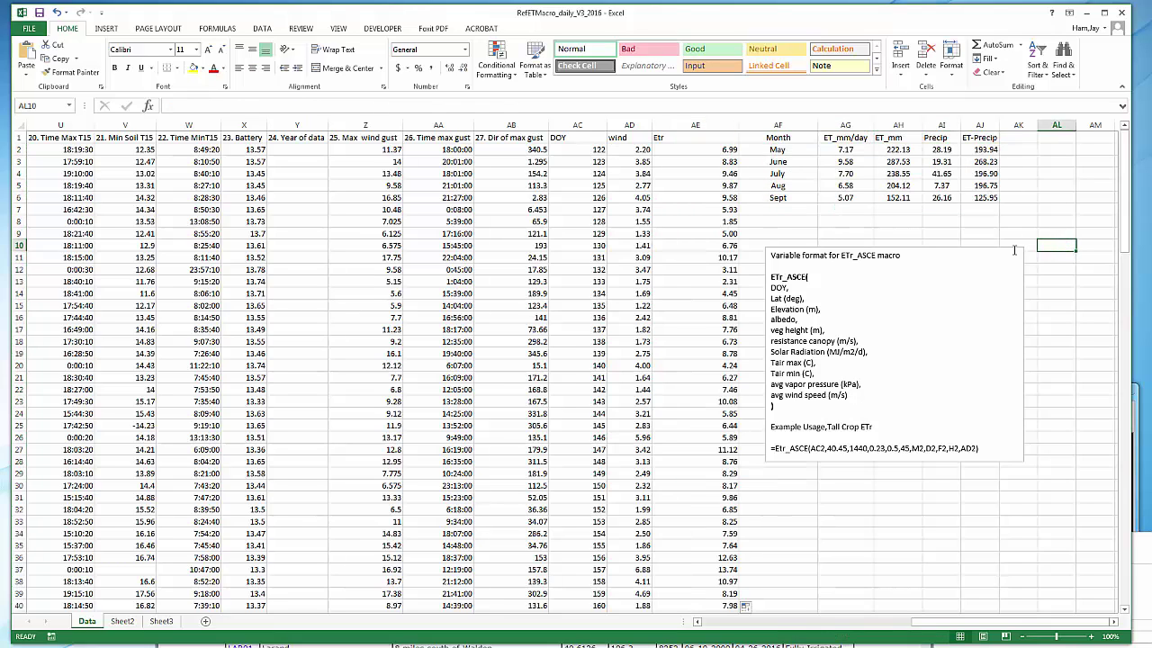
{"action": "left_click", "coordinate": [846, 150]}
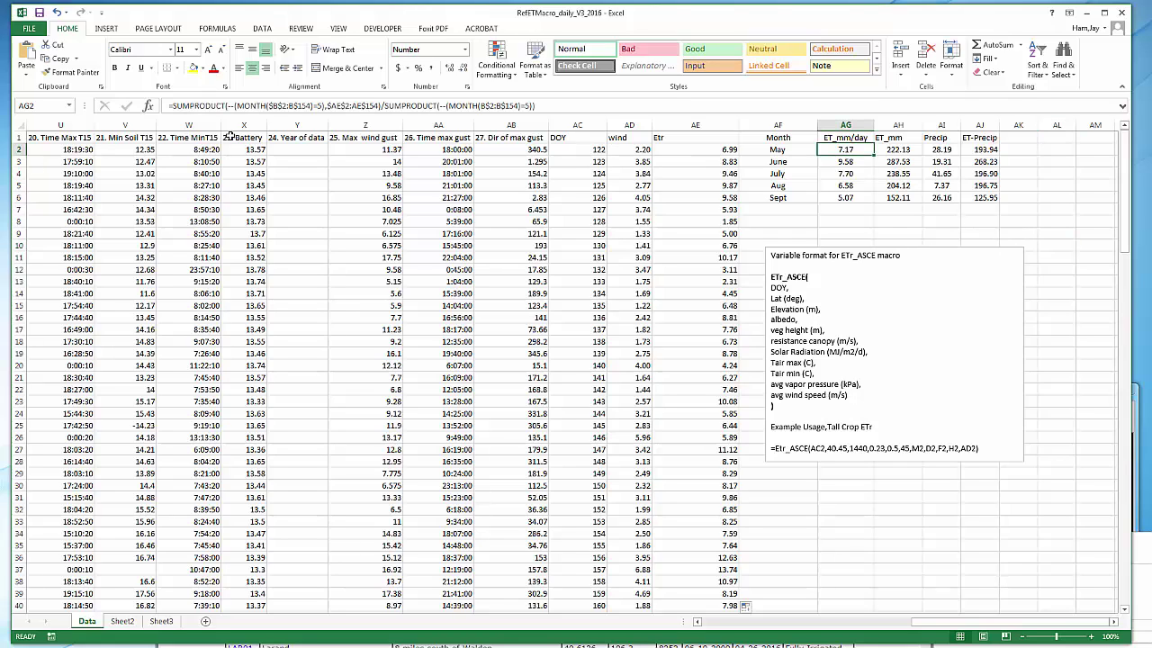
{"action": "left_click", "coordinate": [782, 220]}
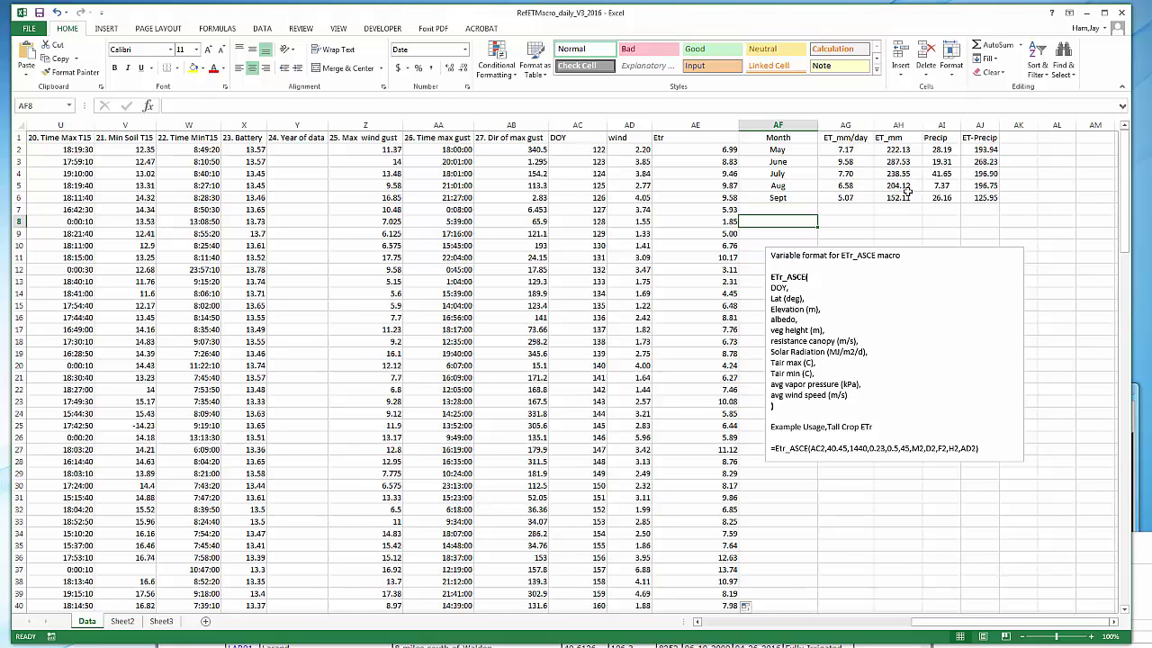
{"action": "left_click", "coordinate": [907, 221]}
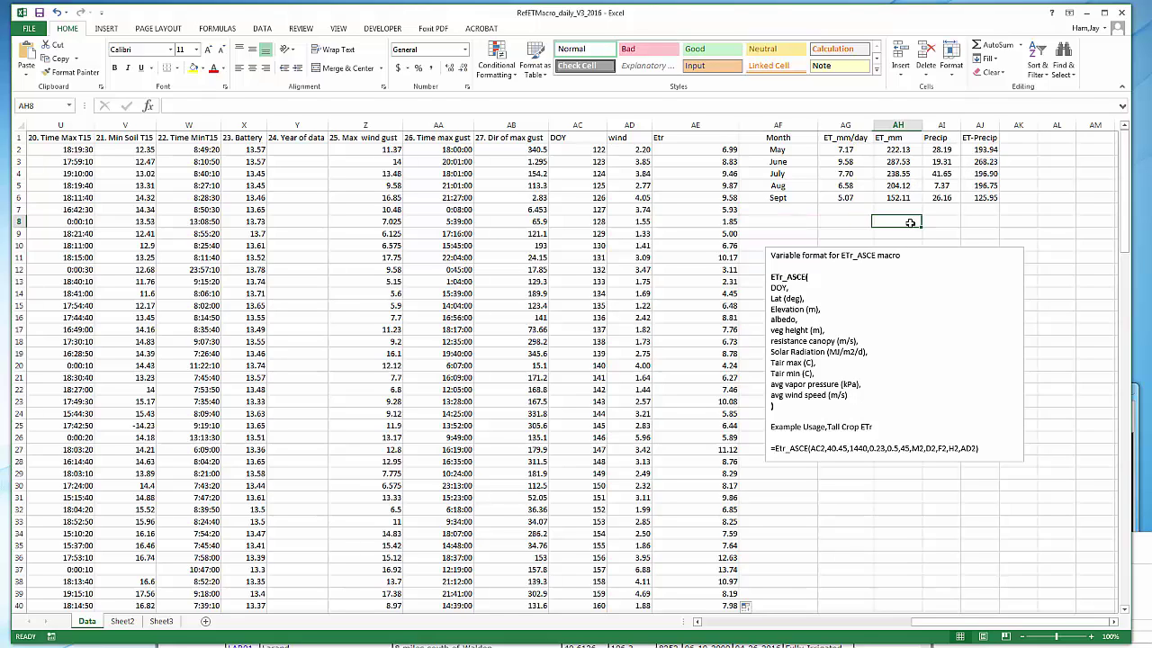
- Insert a clustered column chart of the Month and ET_mm/day summary in AF1:AG6
{"action": "left_click_drag", "start_coordinate": [779, 136], "coordinate": [841, 199]}
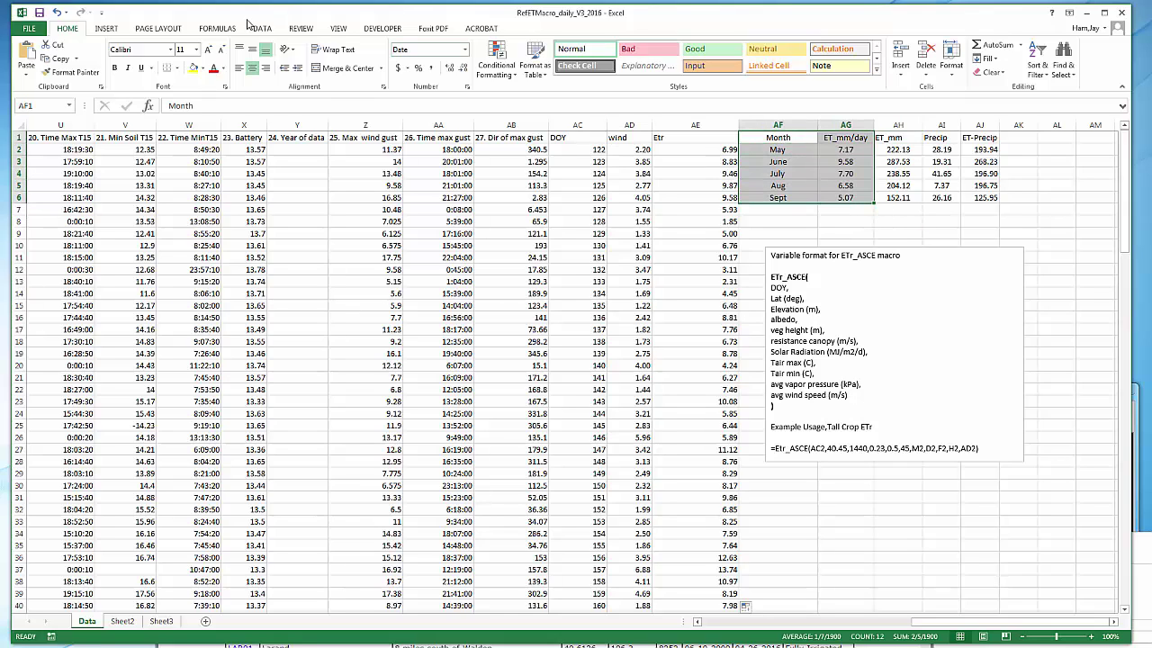
{"action": "left_click", "coordinate": [105, 29]}
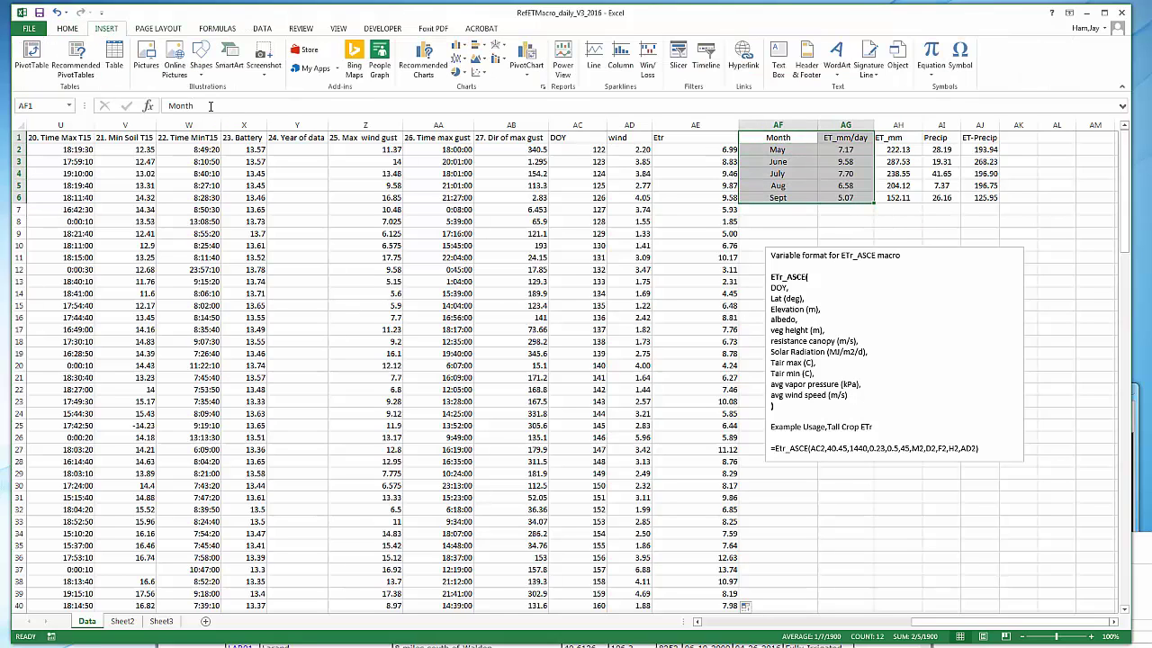
{"action": "left_click", "coordinate": [457, 47]}
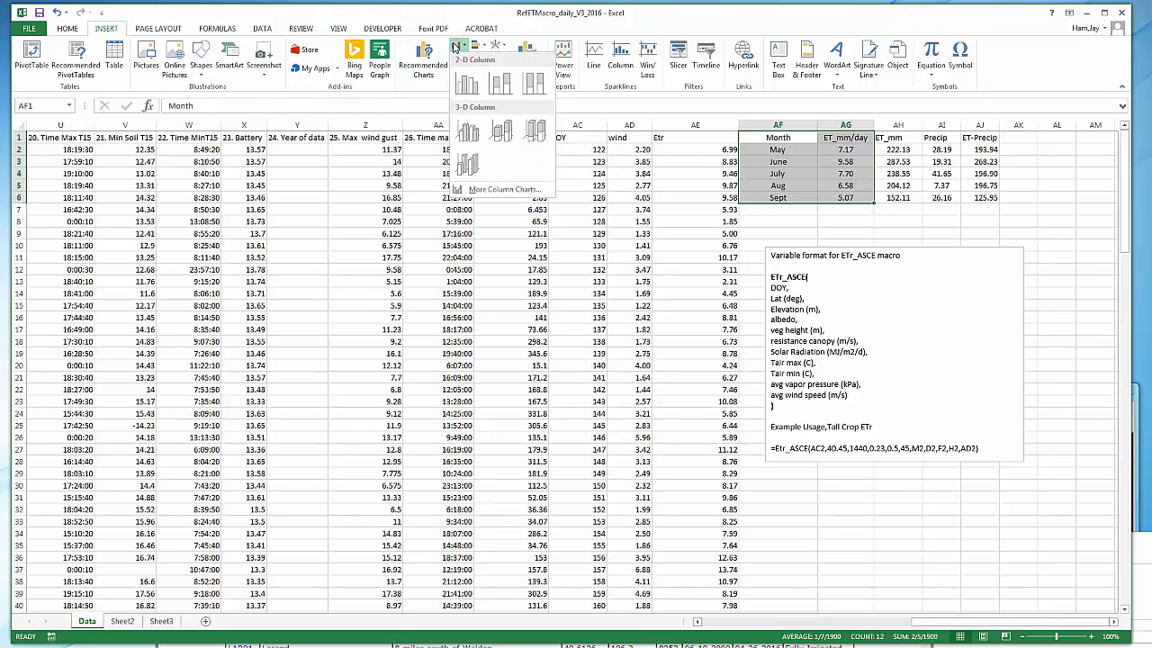
{"action": "left_click", "coordinate": [467, 84]}
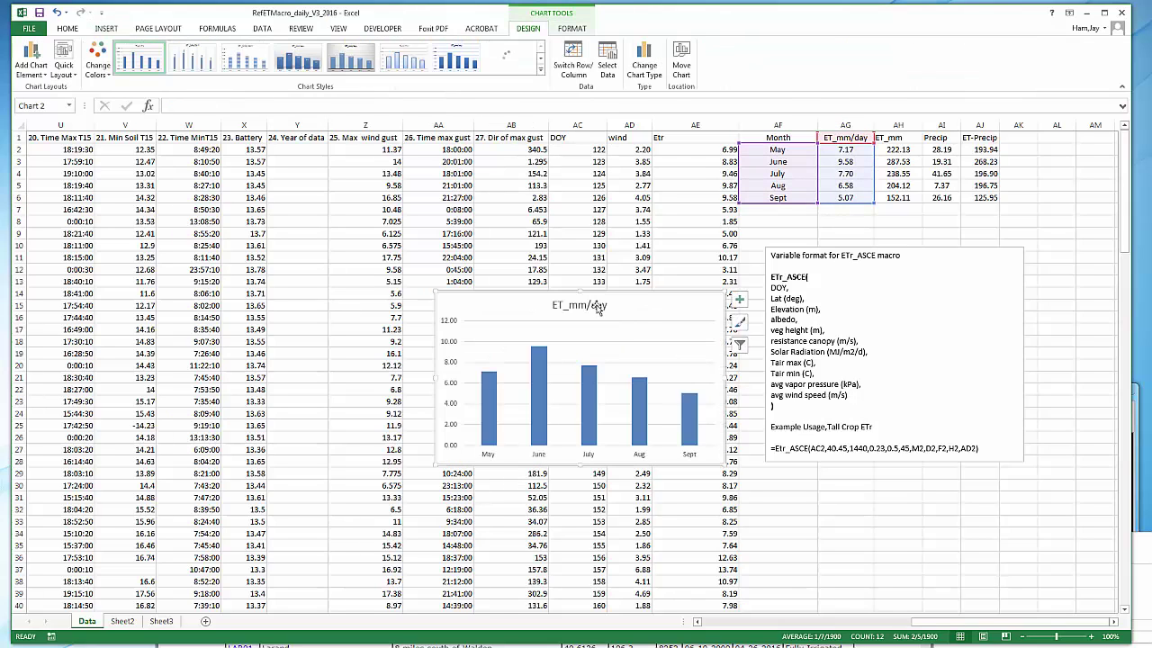
- Position the ET_mm/day chart below the macro notes text box
{"action": "mouse_move", "coordinate": [640, 313]}
{"action": "left_mouse_down"}
{"action": "mouse_move", "coordinate": [729, 293]}
{"action": "mouse_move", "coordinate": [824, 240]}
{"action": "mouse_move", "coordinate": [945, 234]}
{"action": "left_mouse_up"}
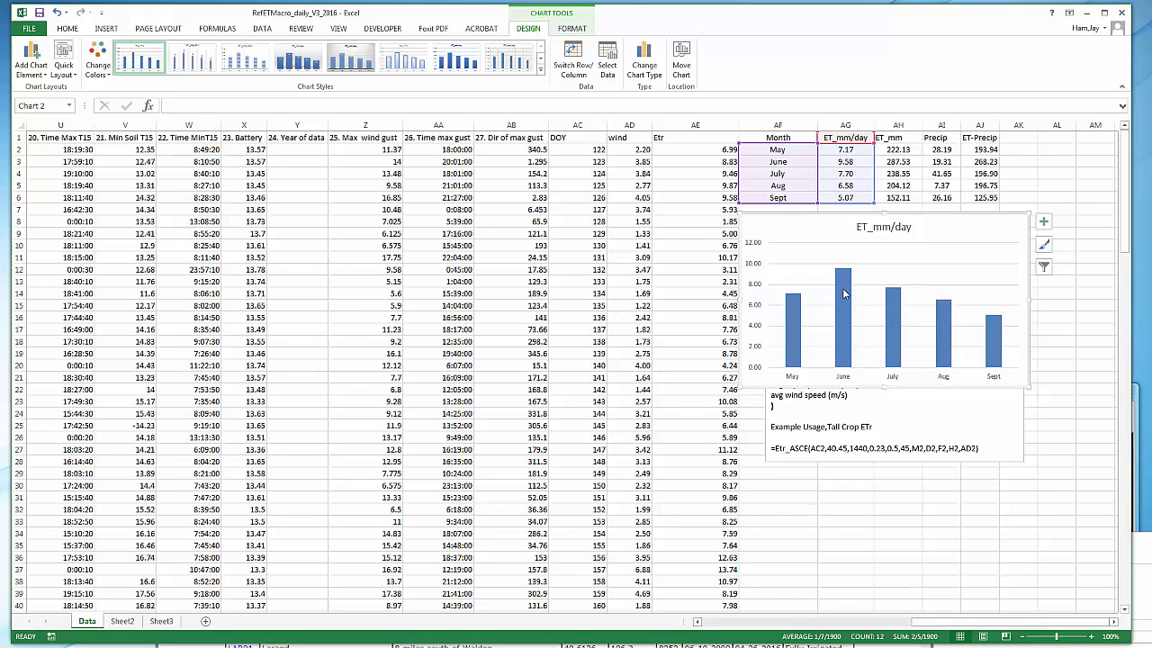
{"action": "mouse_move", "coordinate": [846, 309]}
{"action": "left_click_drag", "start_coordinate": [941, 251], "coordinate": [956, 495]}
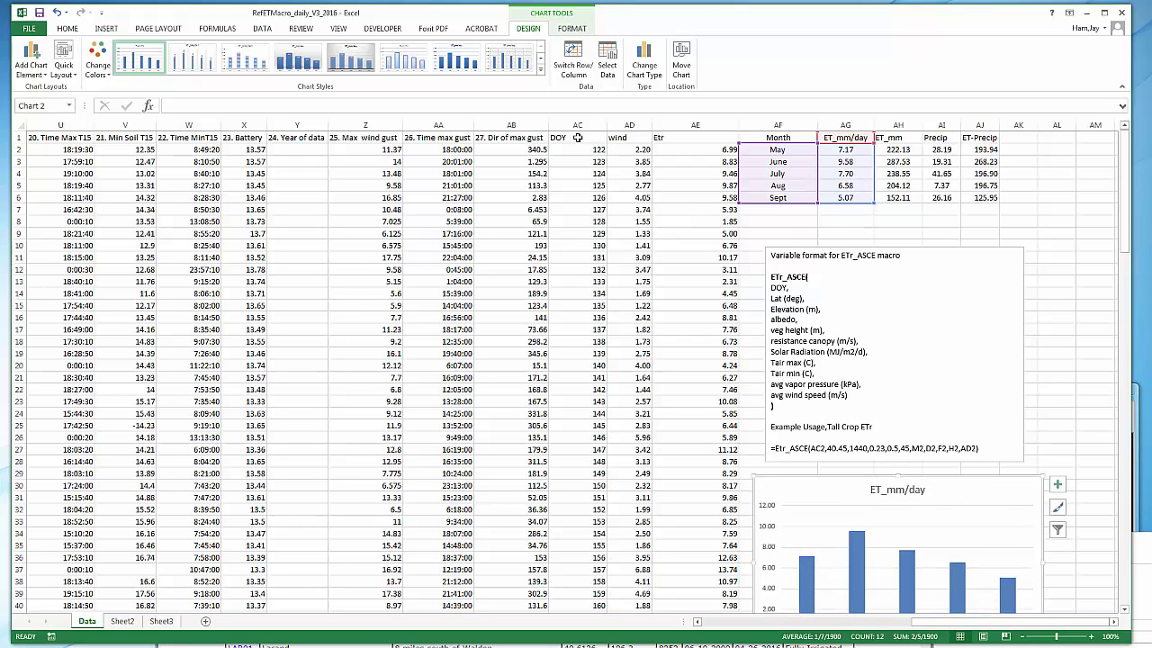
- Chart Etr against DOY (columns AC and AE) as a straight-line scatter and open its DOY axis format
{"action": "left_click", "coordinate": [578, 126]}
{"action": "left_click", "coordinate": [689, 126], "text": "ctrl"}
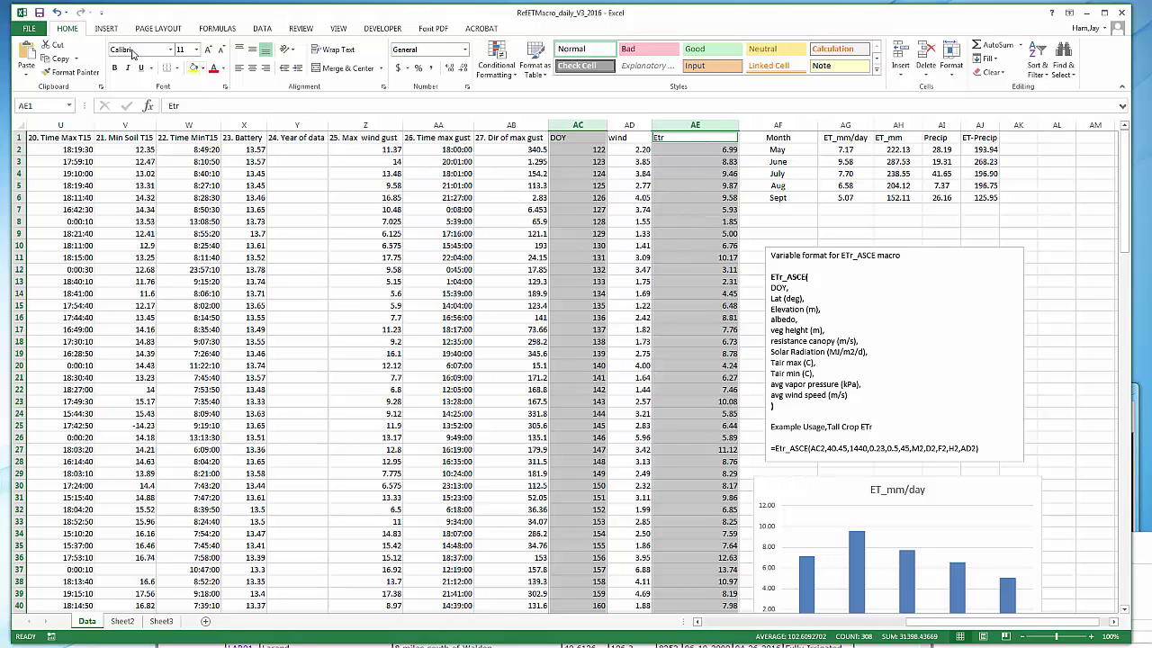
{"action": "left_click", "coordinate": [108, 29]}
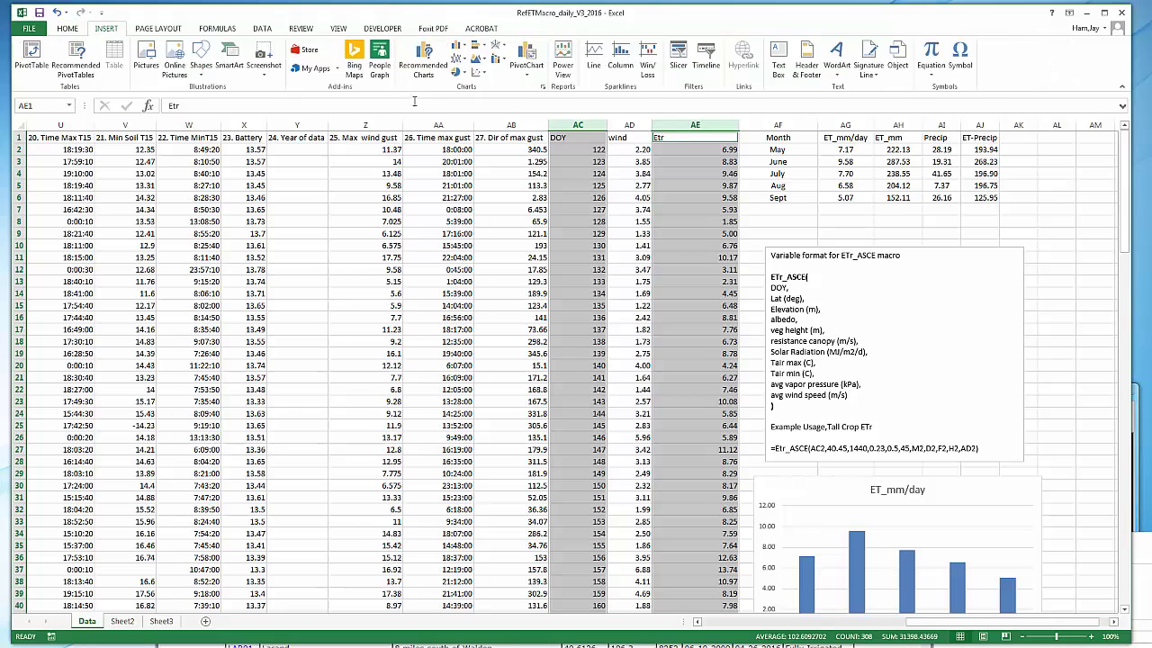
{"action": "left_click", "coordinate": [477, 74]}
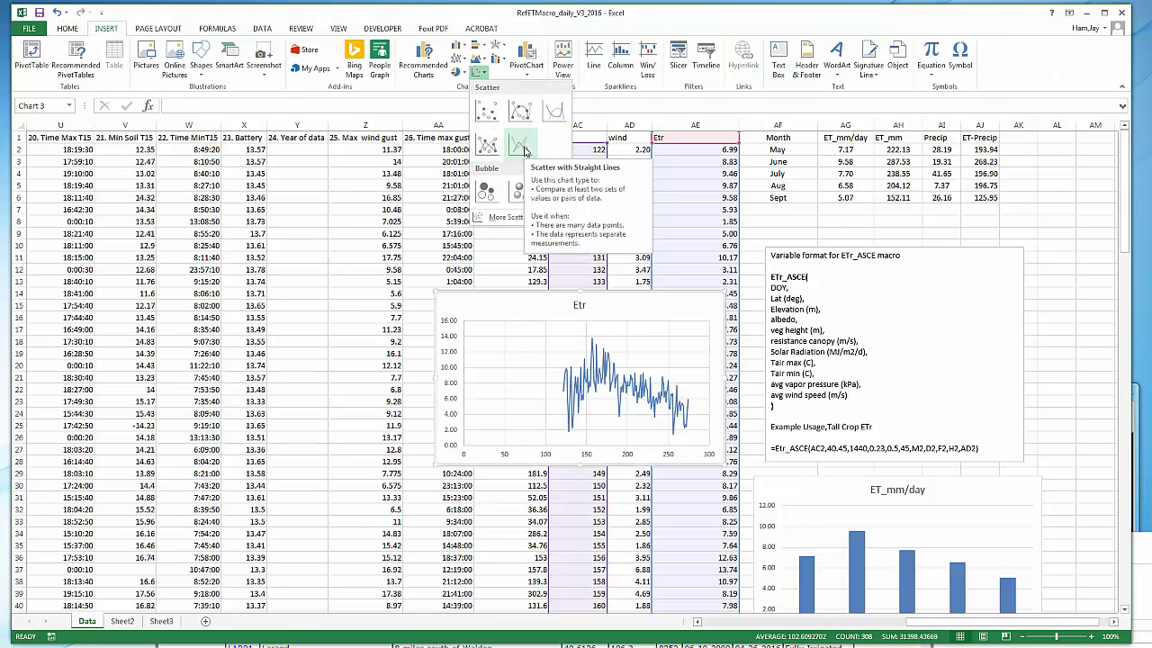
{"action": "left_click", "coordinate": [521, 147]}
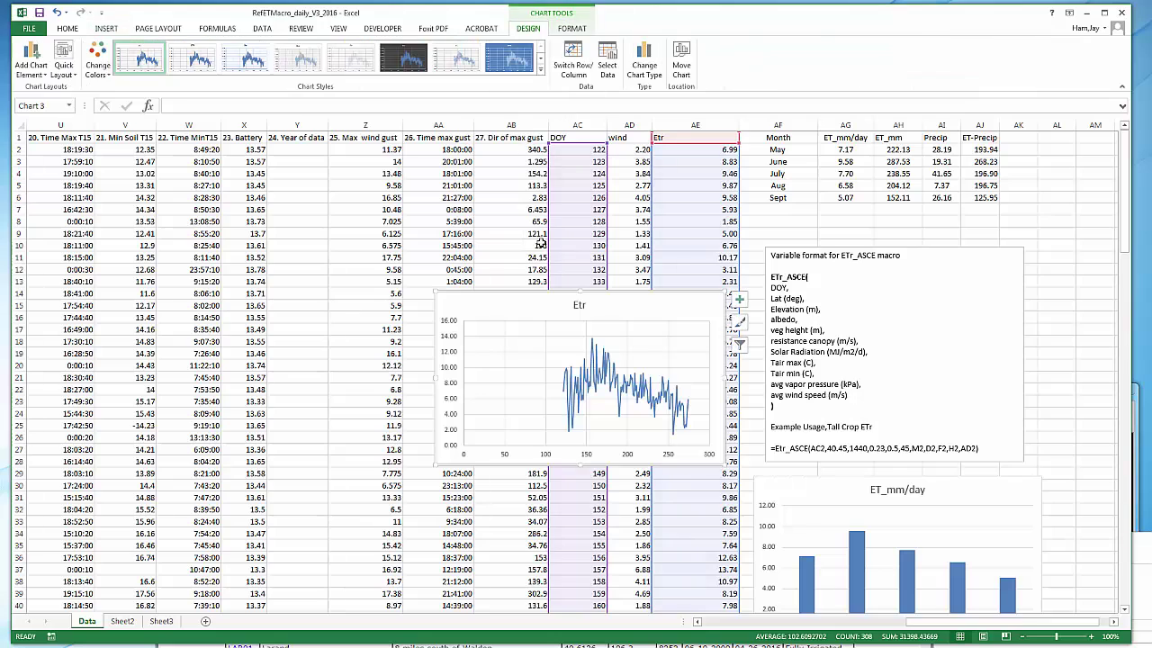
{"action": "double_click", "coordinate": [627, 452]}
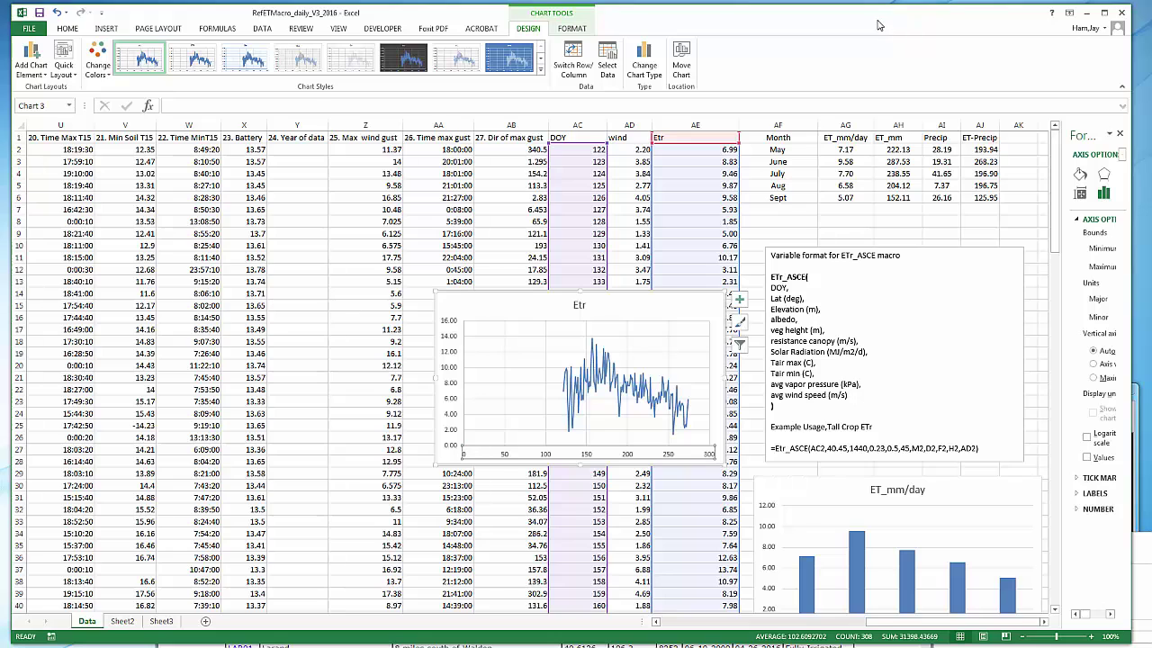
- Set the DOY axis Minimum bound to 120 and Maximum bound to 280
{"action": "left_click_drag", "start_coordinate": [1058, 180], "coordinate": [966, 180]}
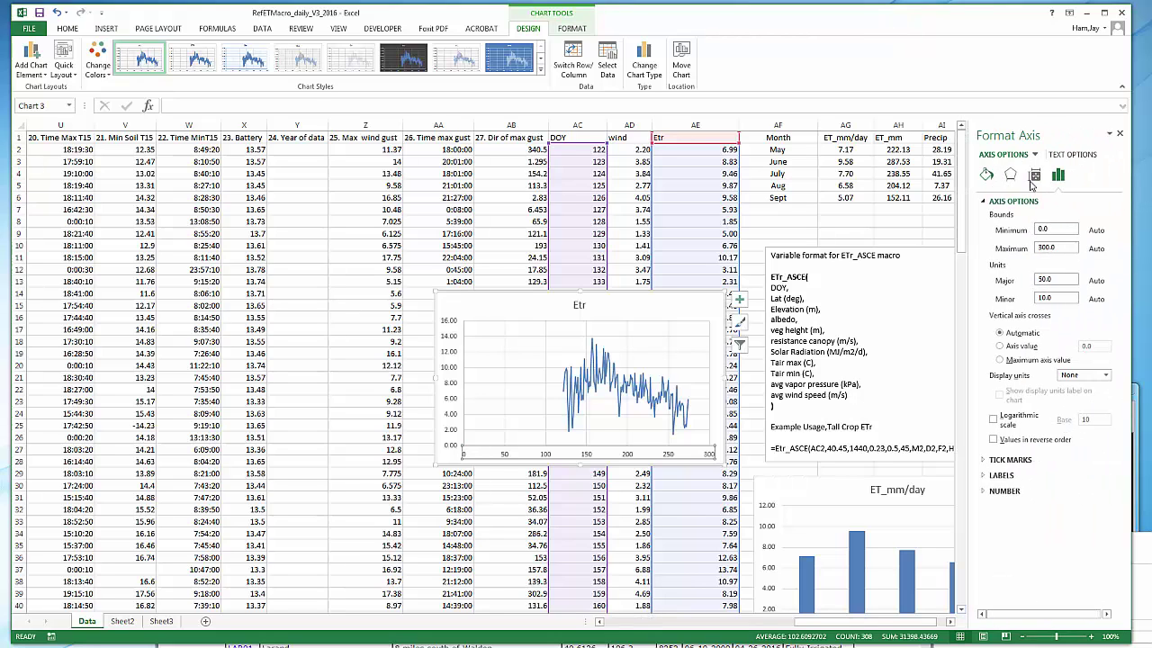
{"action": "double_click", "coordinate": [1059, 248]}
{"action": "double_click", "coordinate": [1055, 227]}
{"action": "type", "text": "120"}
{"action": "double_click", "coordinate": [1049, 246]}
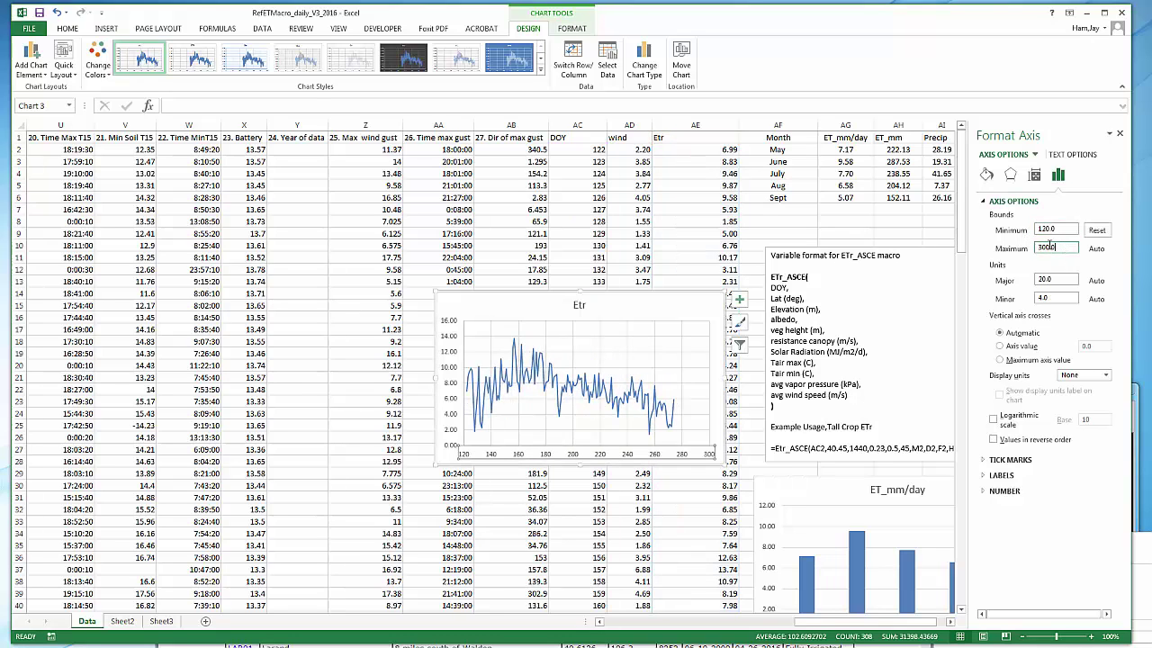
{"action": "type", "text": "300.0"}
{"action": "key", "text": "Return"}
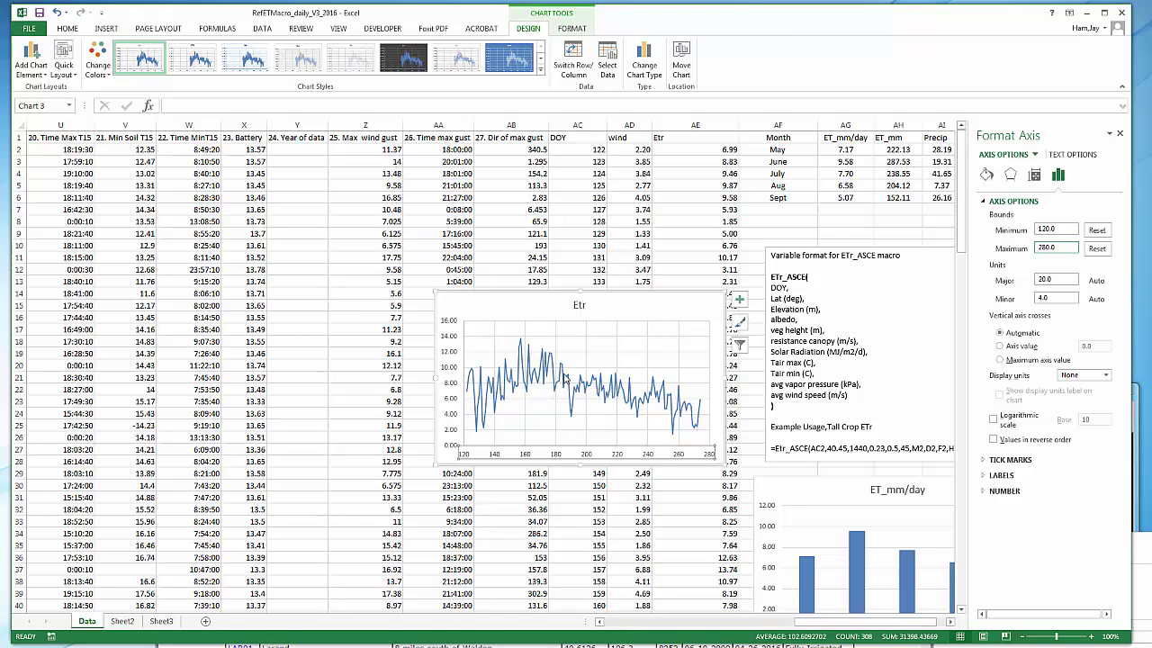
- Move the Etr scatter chart lower, left of the notes and ET_mm/day chart, then reselect AE2
{"action": "left_click_drag", "start_coordinate": [621, 310], "coordinate": [587, 443]}
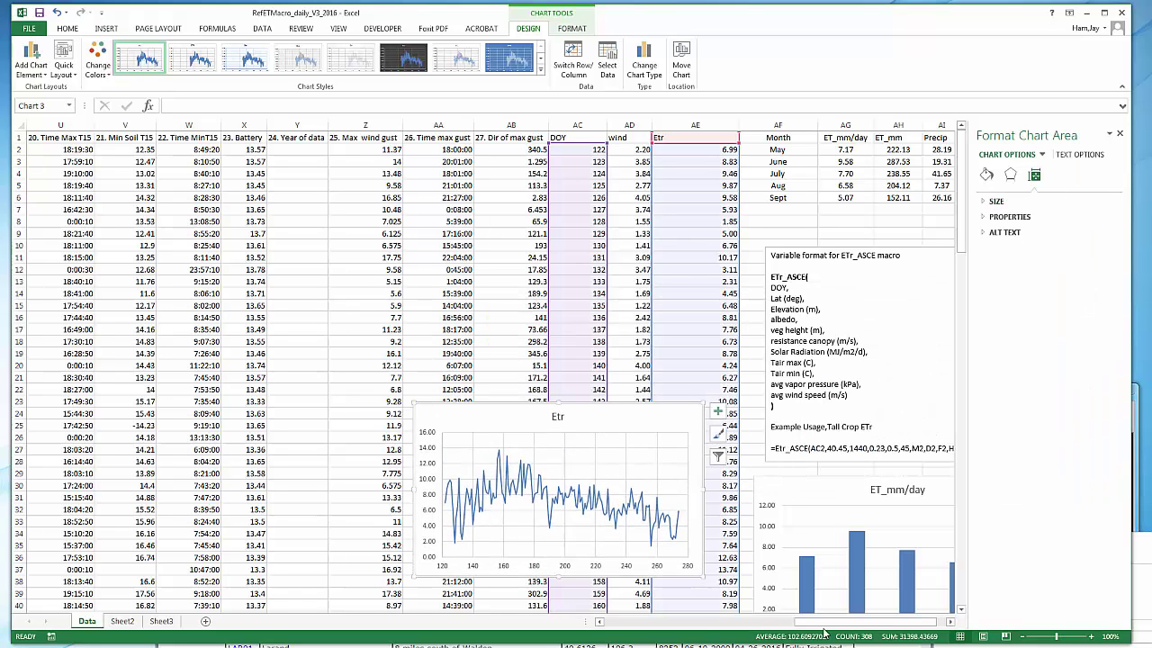
{"action": "left_click_drag", "start_coordinate": [837, 630], "coordinate": [900, 633]}
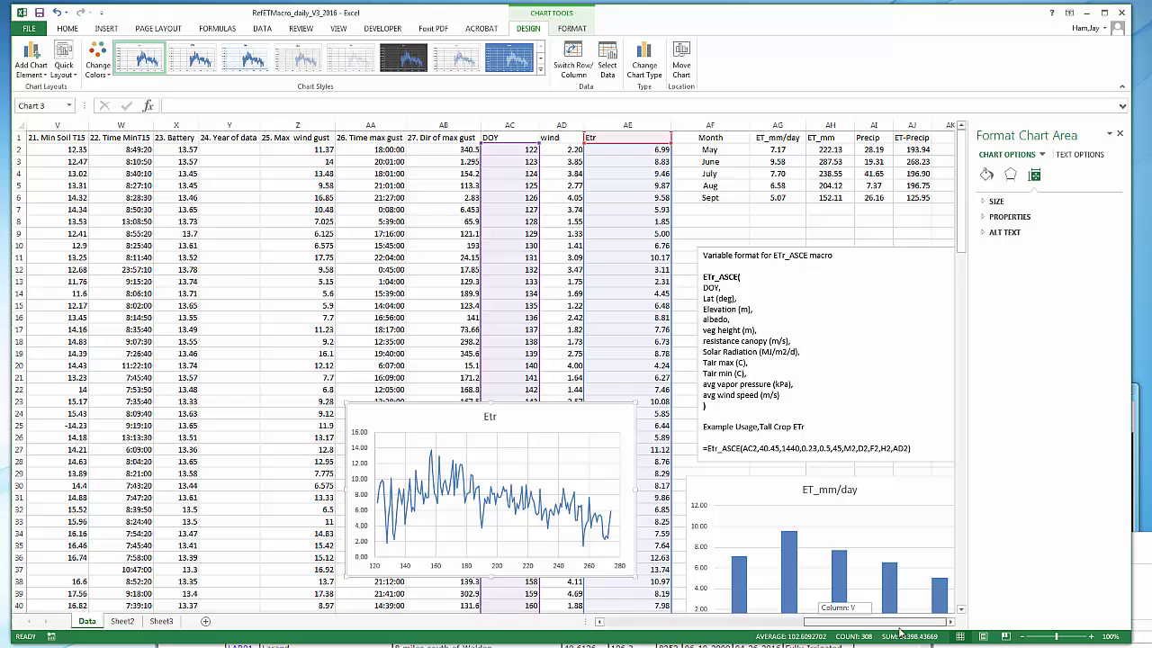
{"action": "left_click", "coordinate": [647, 246]}
{"action": "left_click", "coordinate": [624, 148]}
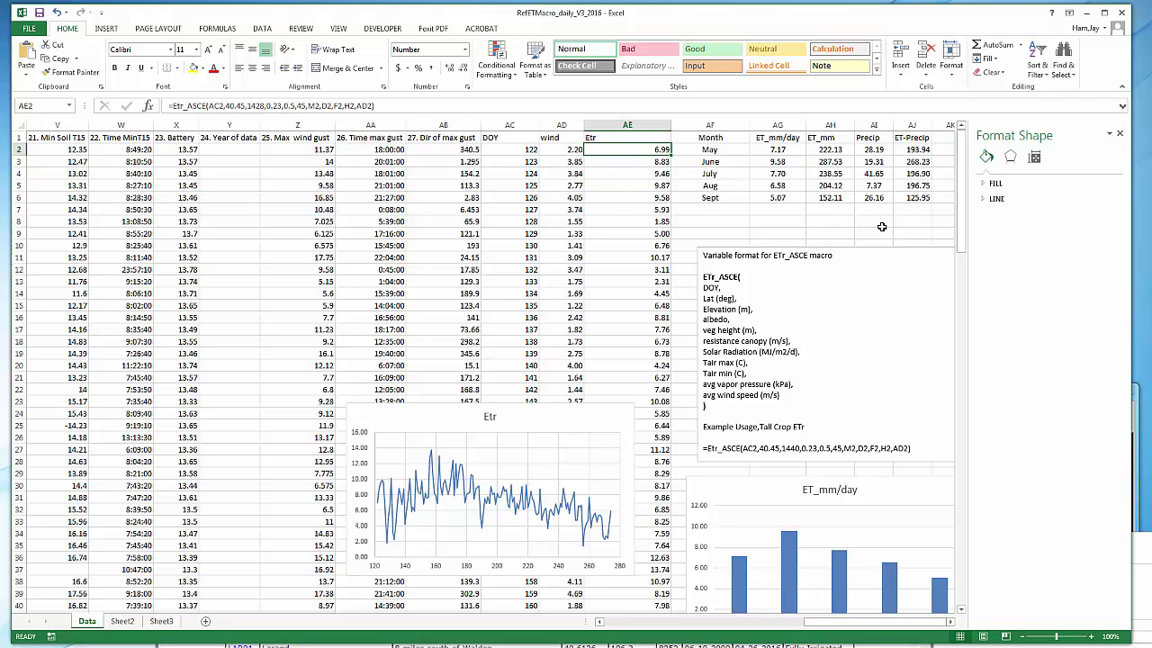
- Narrow the Format Shape pane to reveal more of the Data sheet's columns
{"action": "left_click_drag", "start_coordinate": [843, 623], "coordinate": [887, 617]}
{"action": "left_click_drag", "start_coordinate": [970, 315], "coordinate": [1041, 314]}
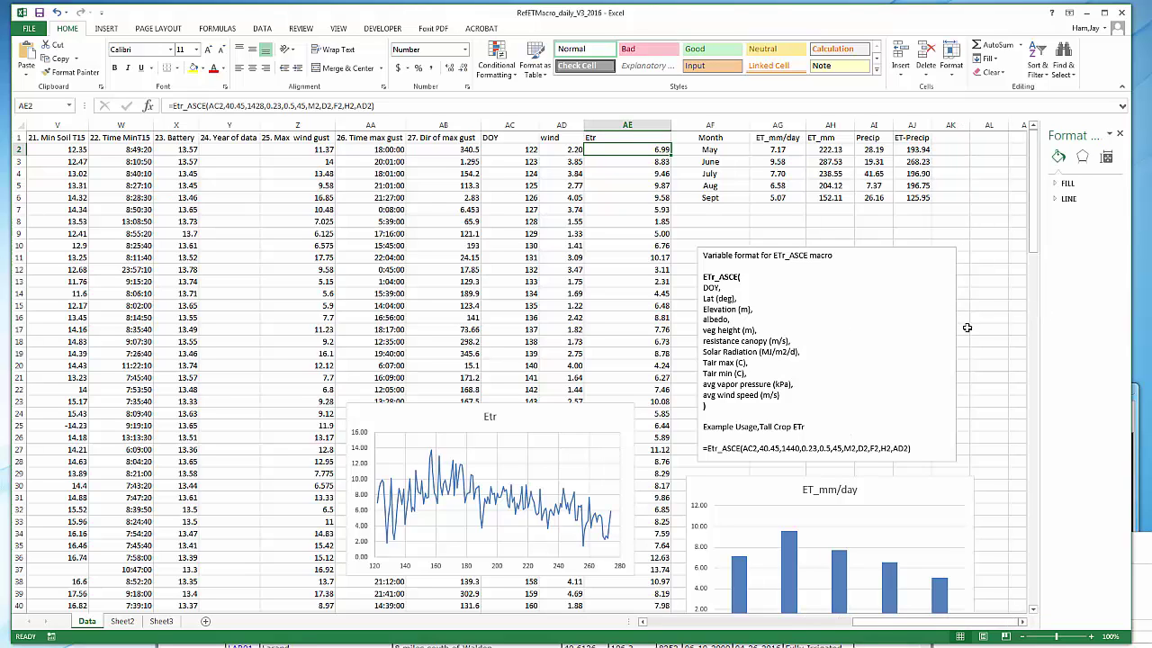
{"action": "mouse_move", "coordinate": [1036, 236]}
{"action": "left_mouse_down"}
{"action": "mouse_move", "coordinate": [1035, 342]}
{"action": "mouse_move", "coordinate": [1028, 223]}
{"action": "left_mouse_up"}
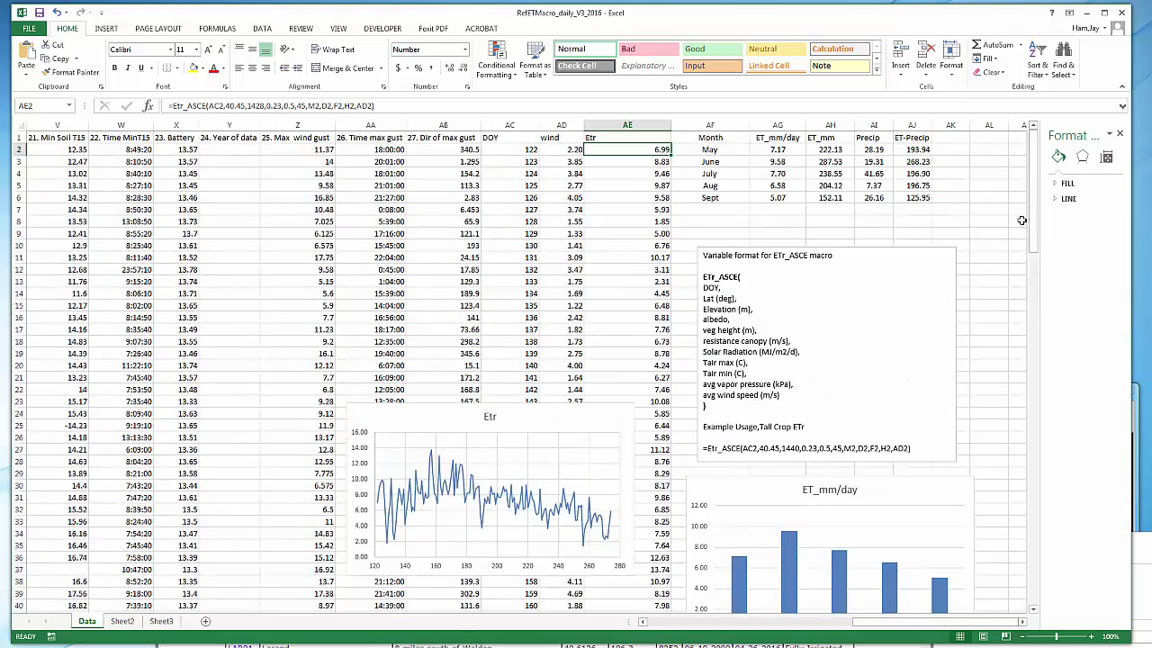